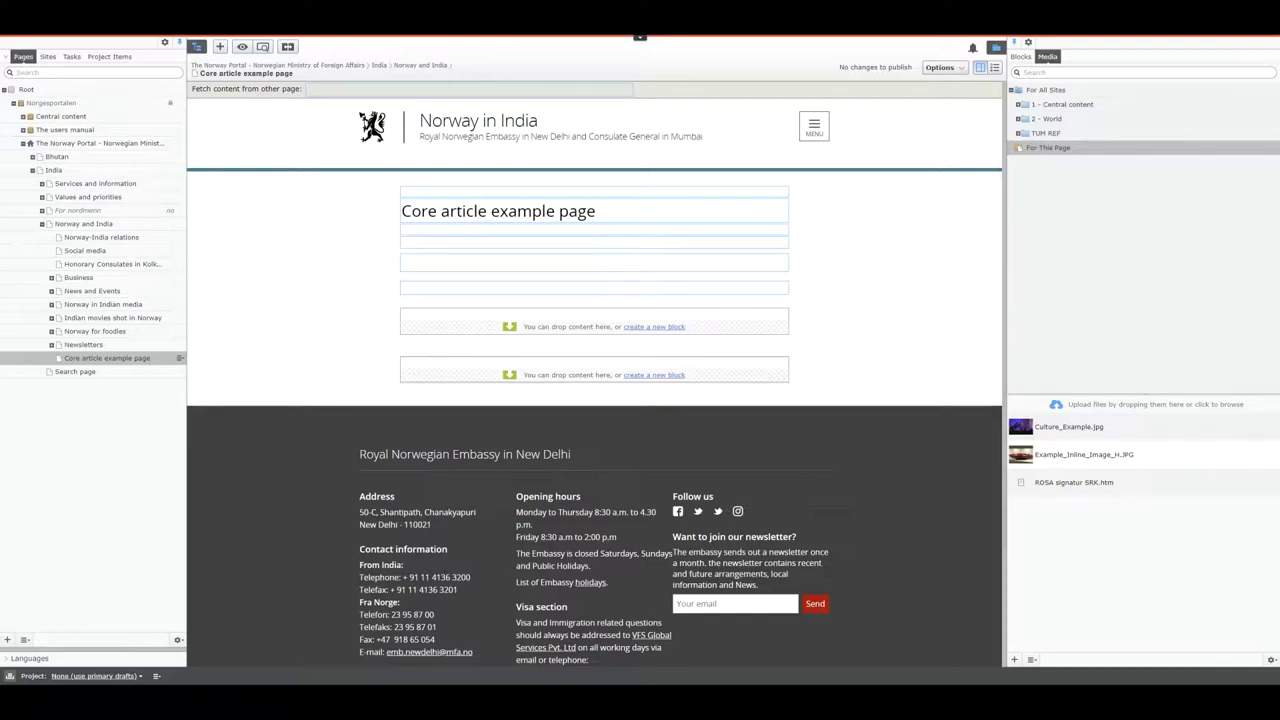
- Activate the empty Main body field of the Core article example page for rich-text editing
left_click(429, 293)
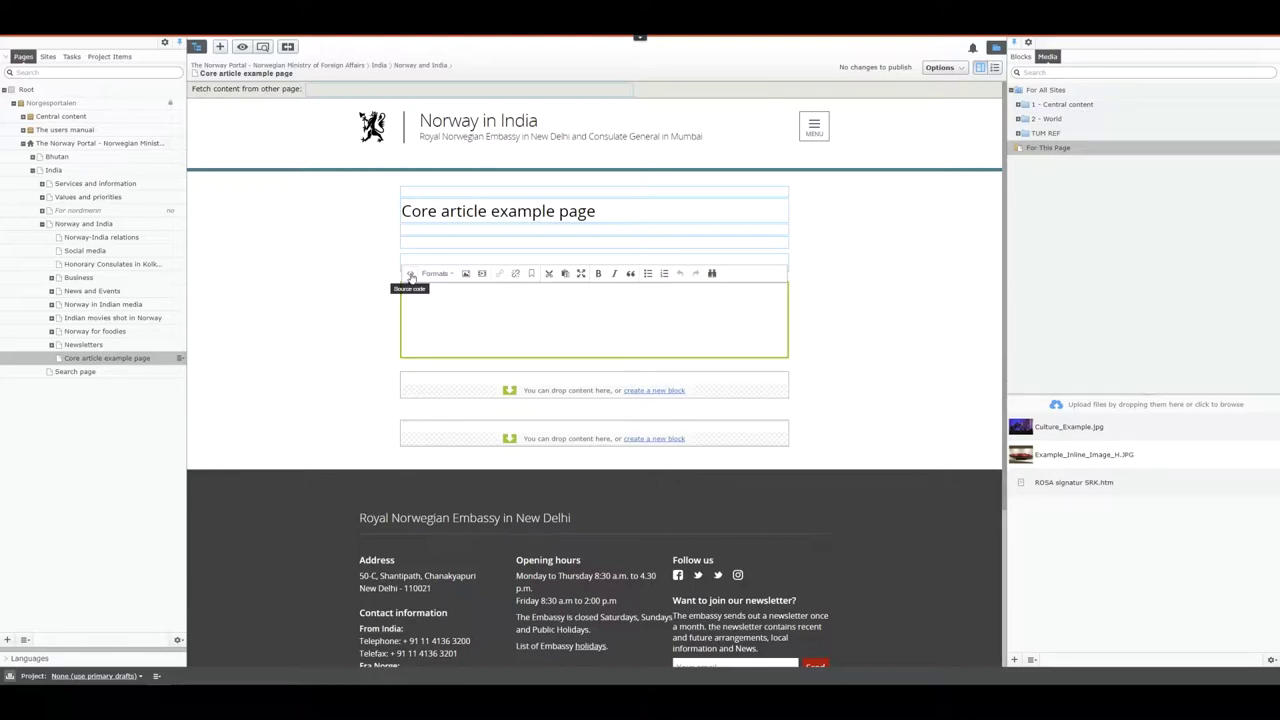
- Show the Formats dropdown with its Headline styles submenu
left_click(436, 273)
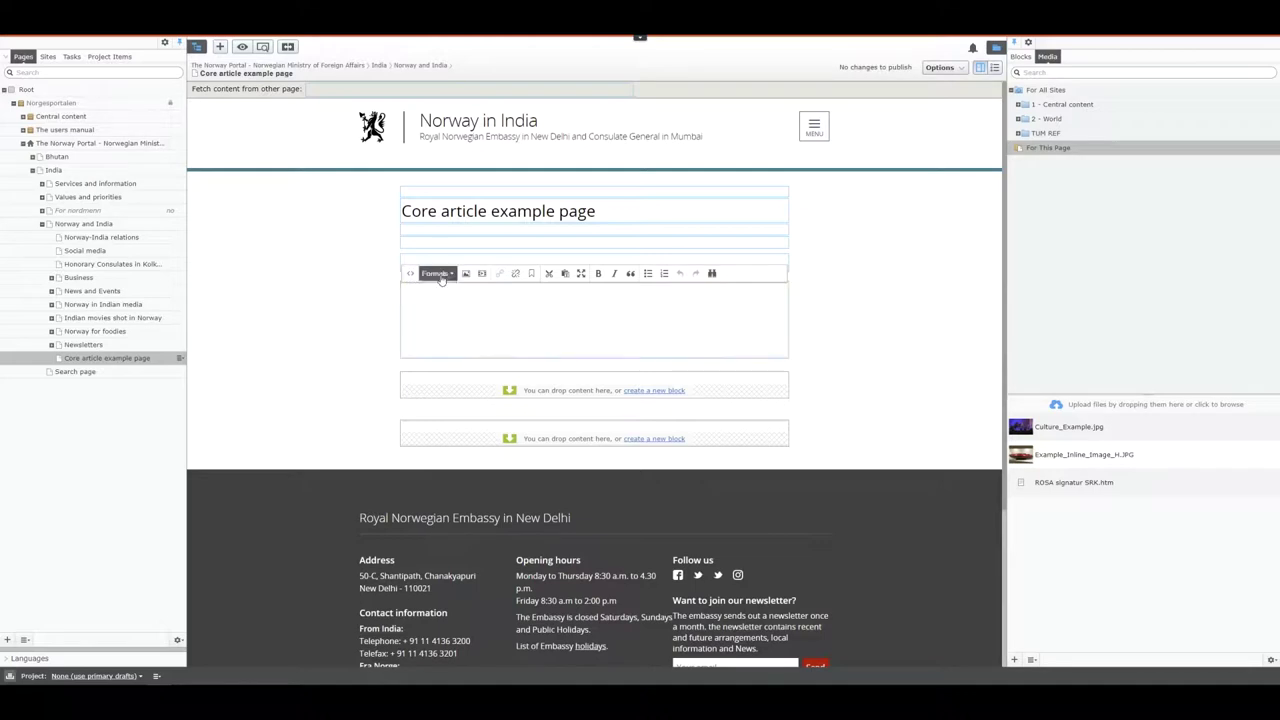
mouse_move(448, 319)
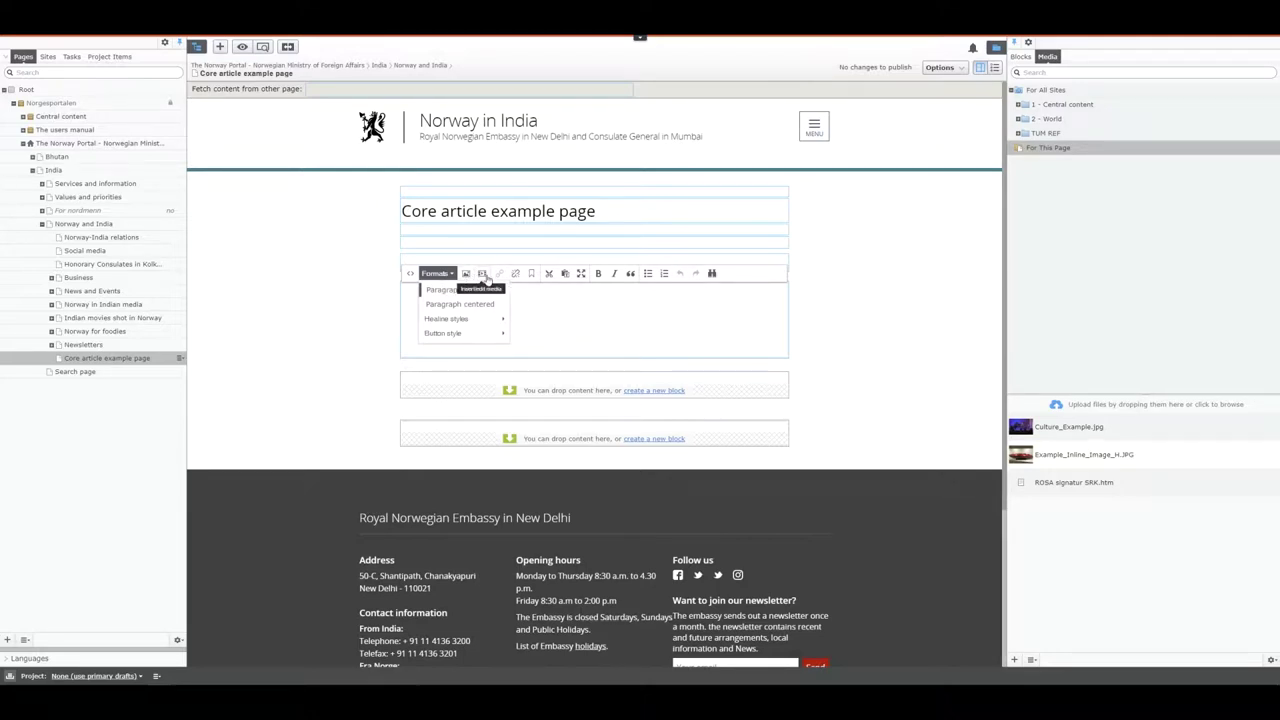
left_click(483, 275)
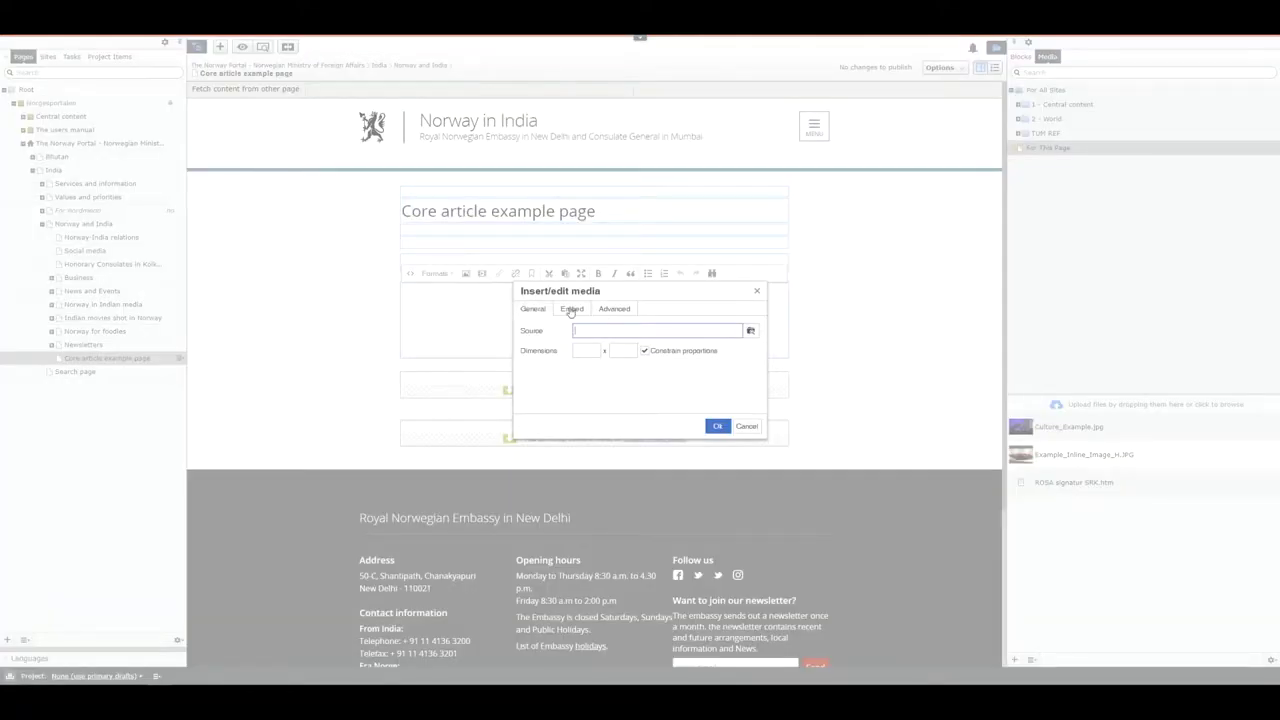
left_click(571, 310)
left_click(617, 311)
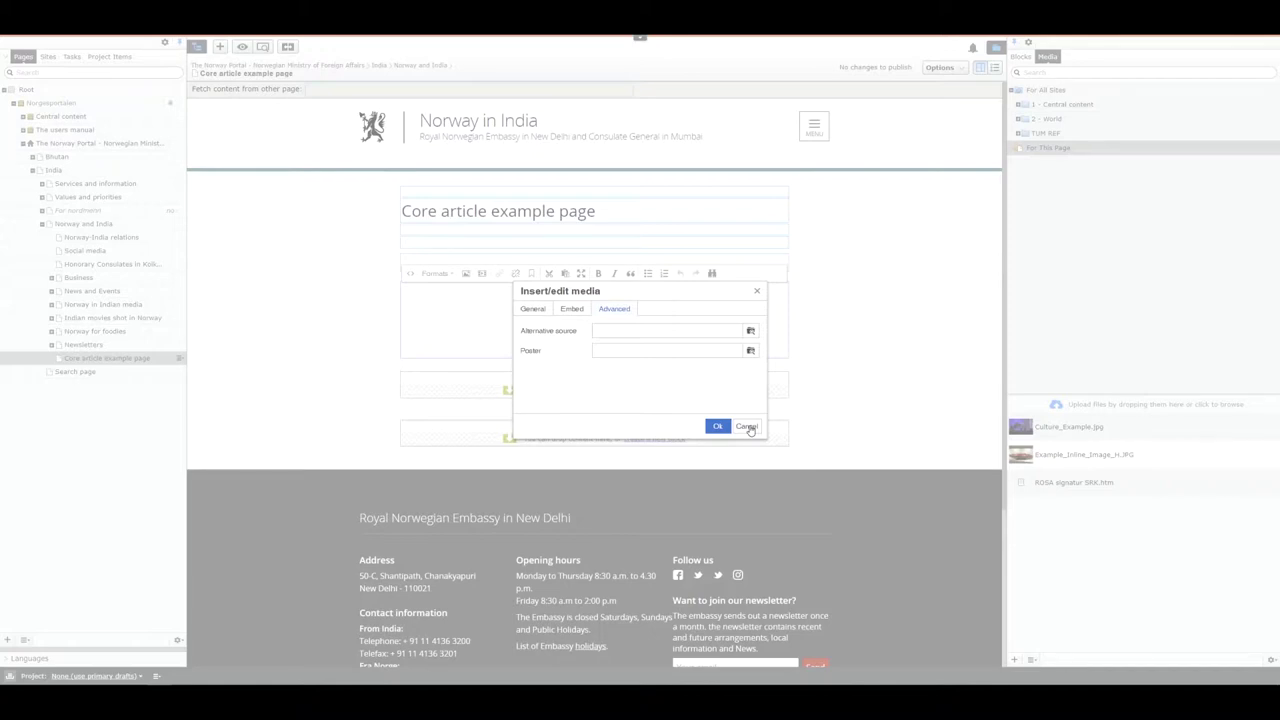
left_click(747, 427)
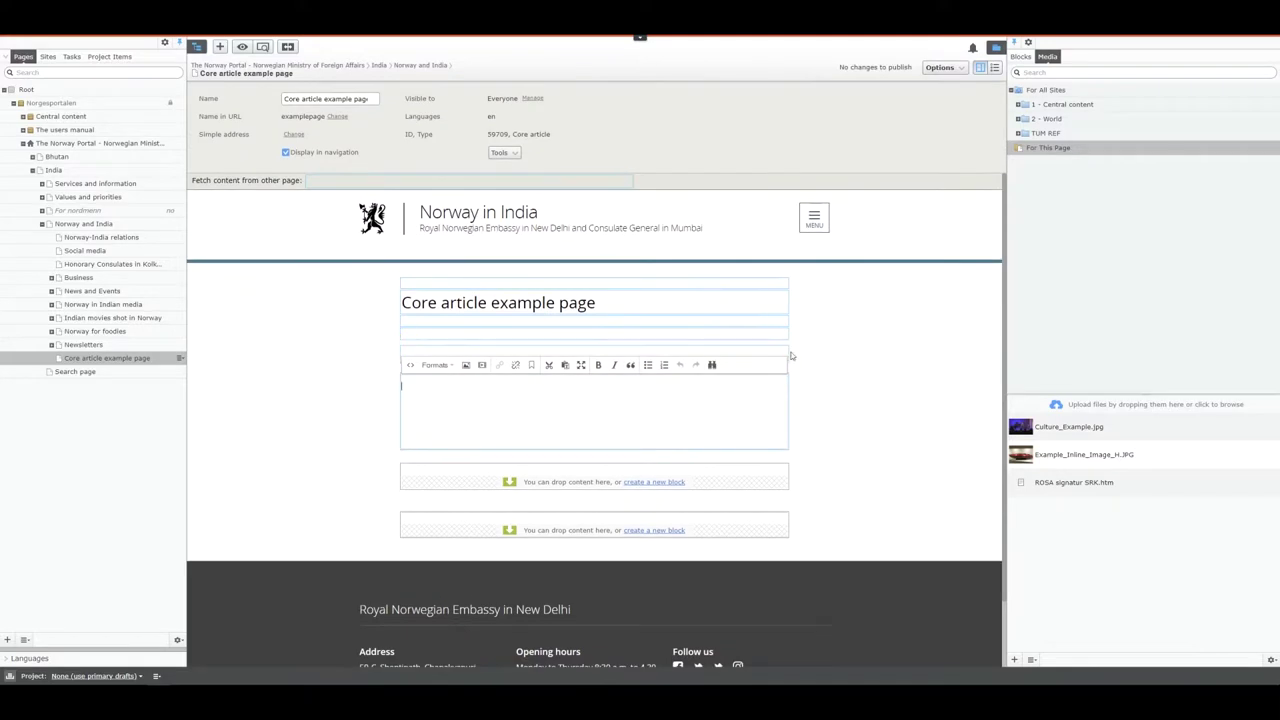
- Open Culture_Example.jpg from the For This Page media folder in the Image Editor
scroll(851, 320, "down", 1)
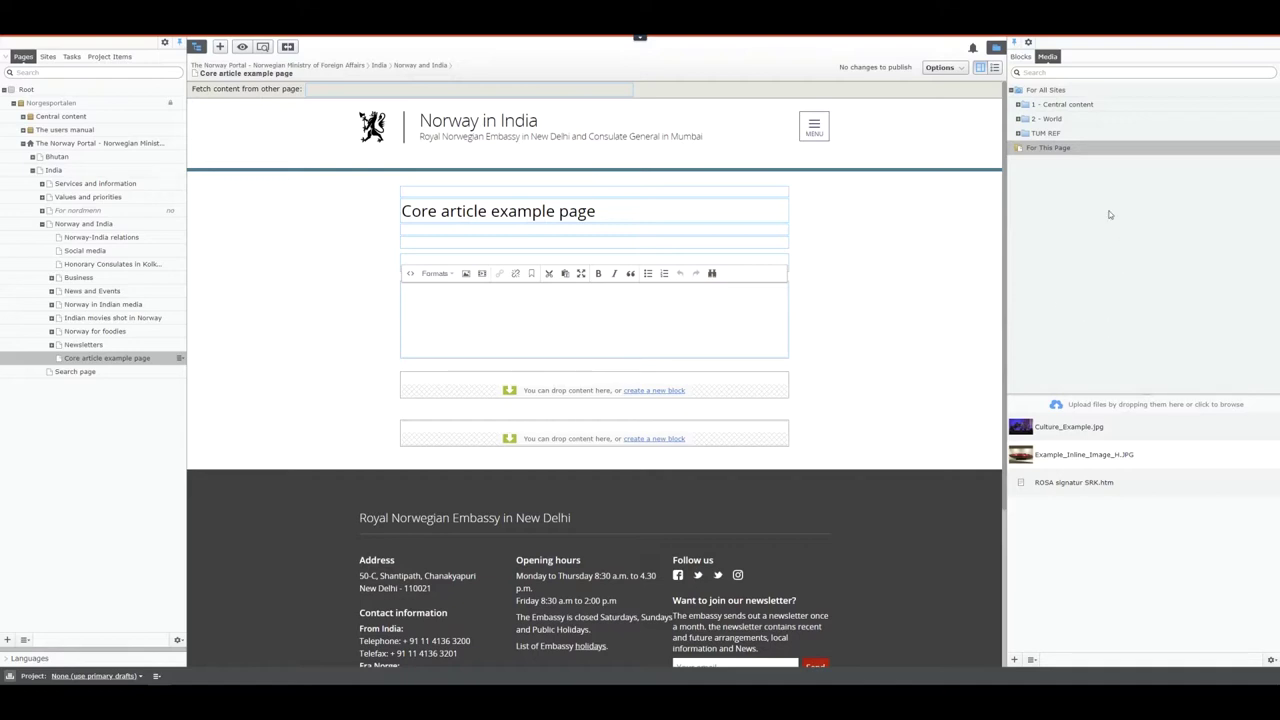
left_click(1053, 152)
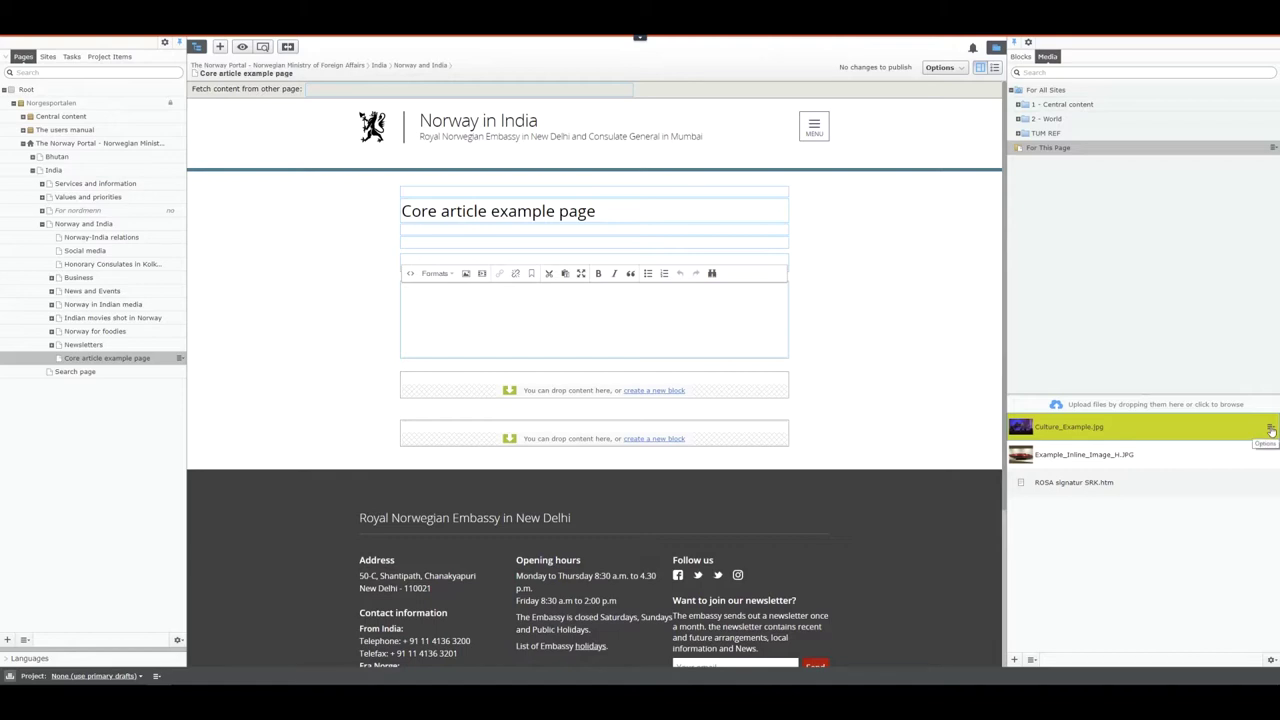
left_click(1034, 664)
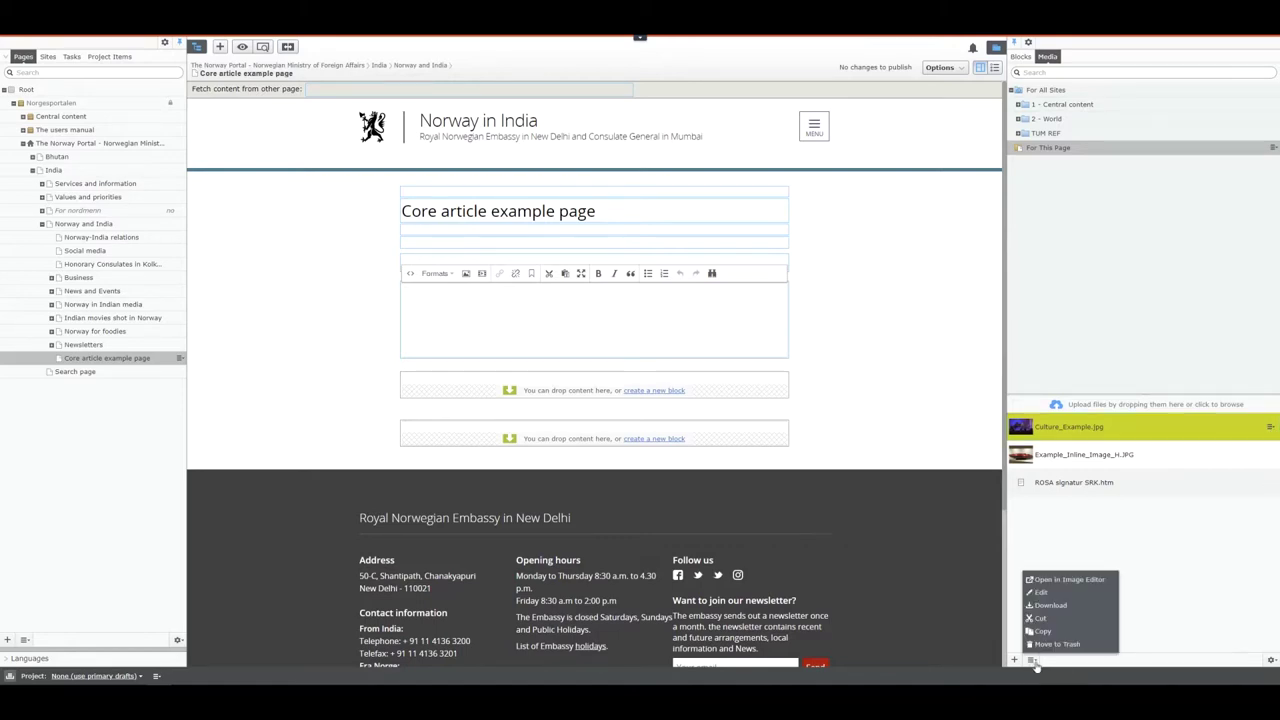
left_click(1088, 580)
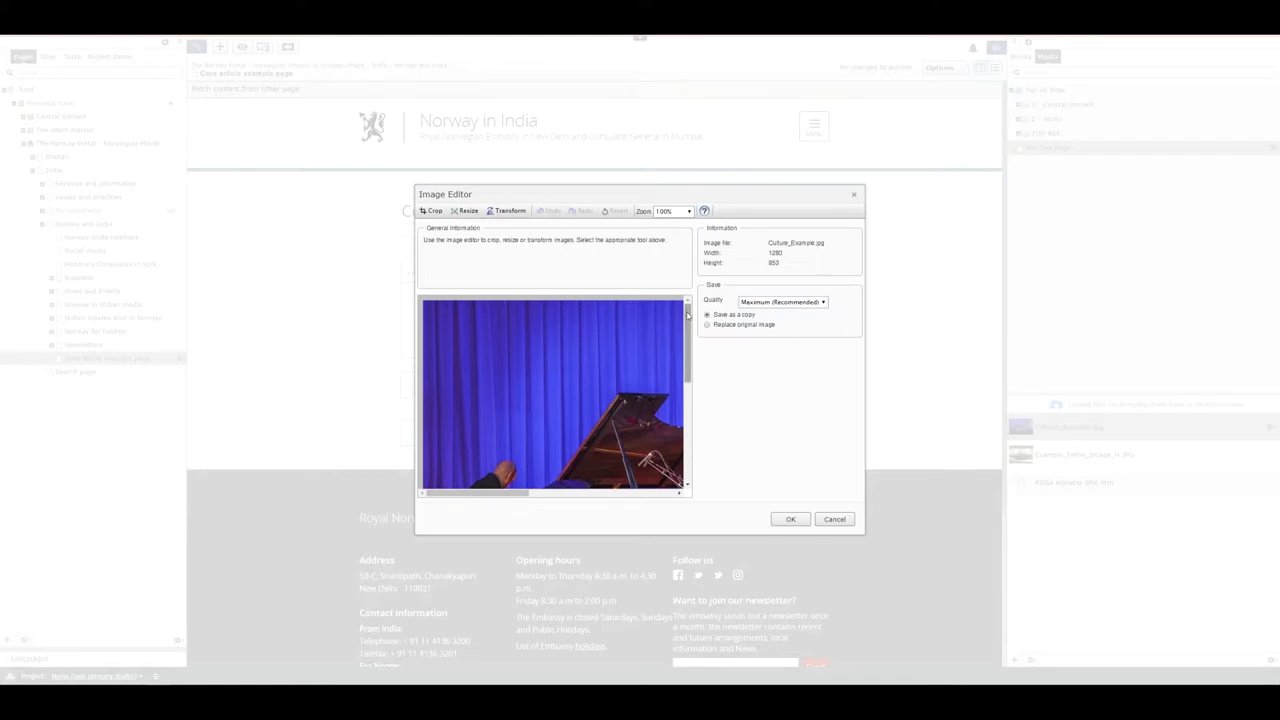
- Zoom the Image Editor preview out to 50%, then to 25%
left_click(689, 212)
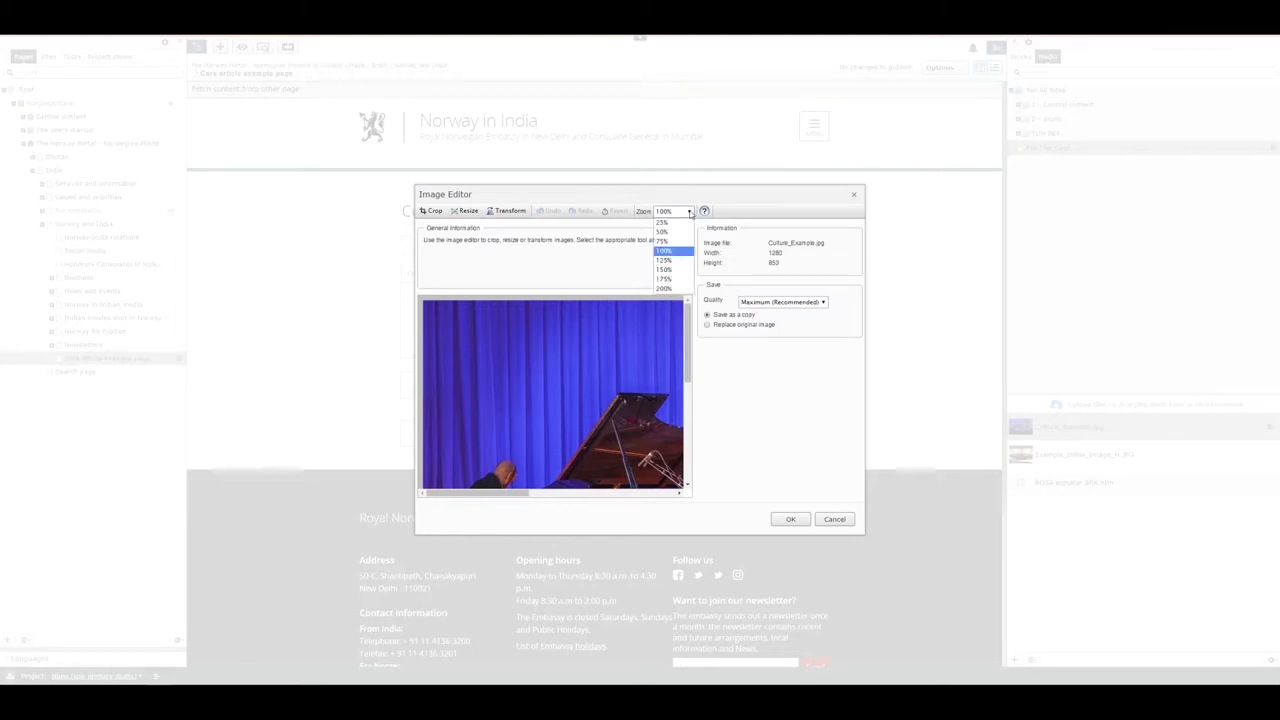
left_click(682, 232)
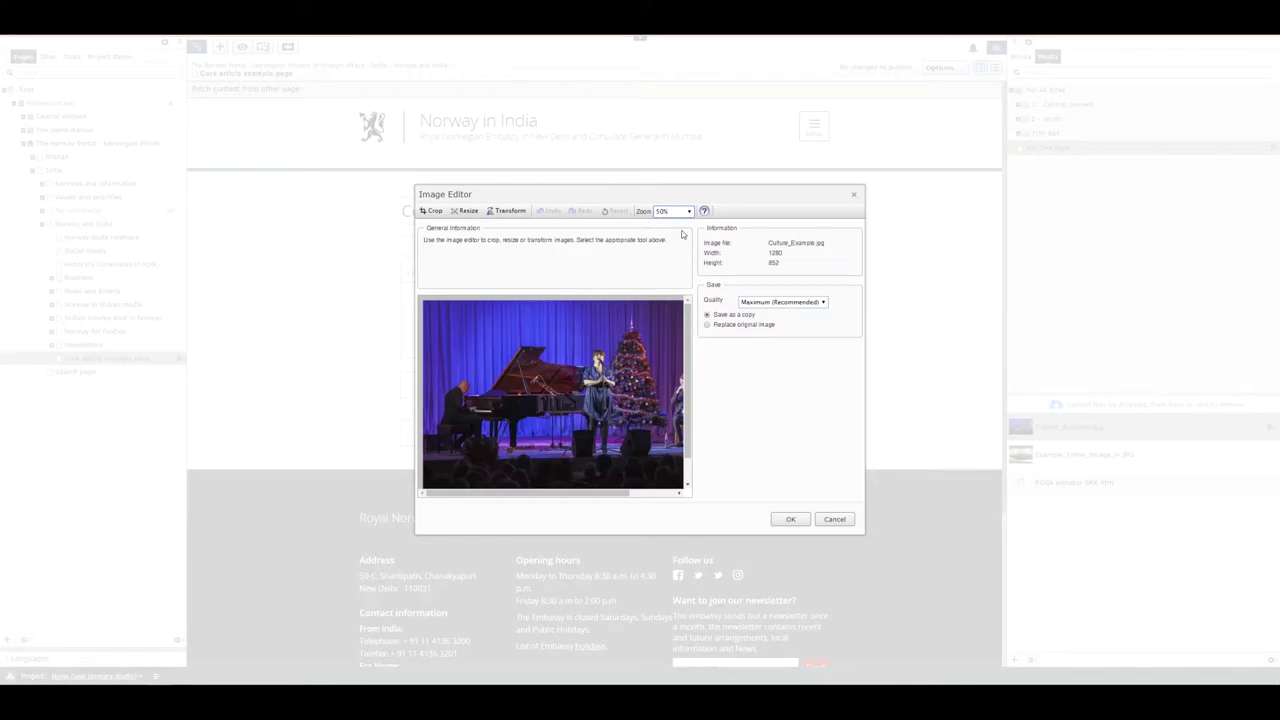
left_click(684, 212)
left_click(682, 224)
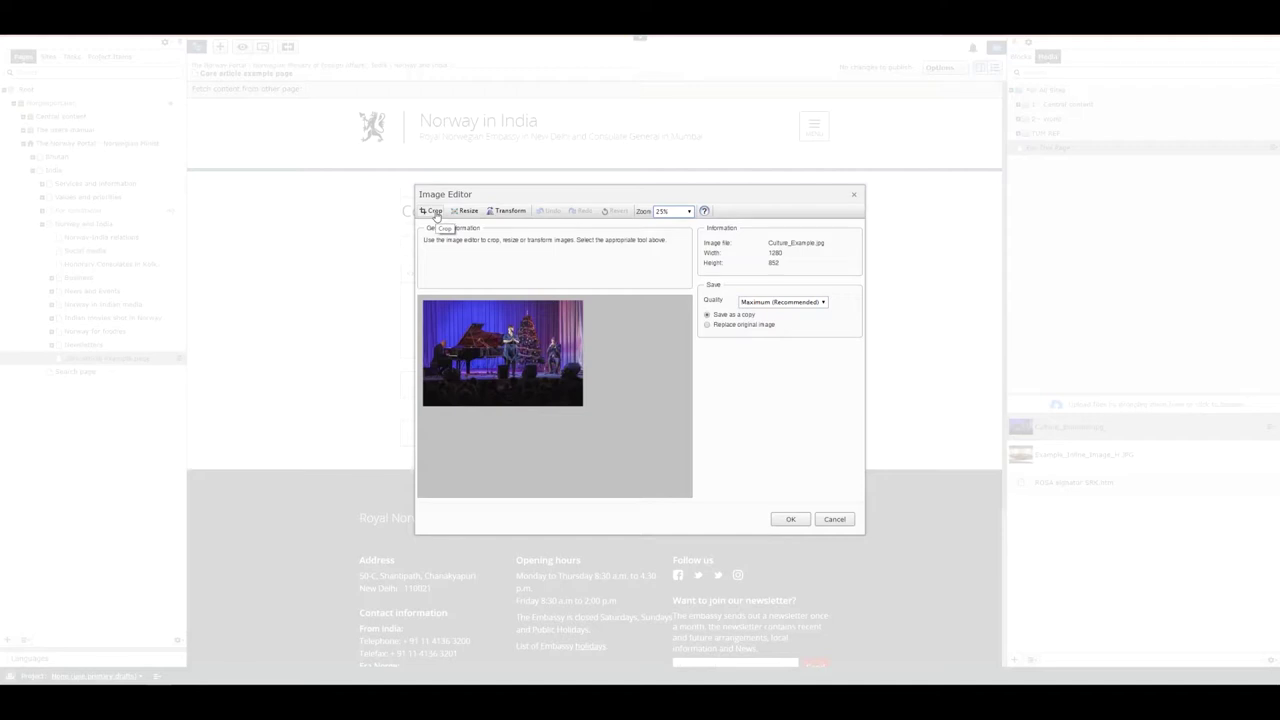
- Try the Margbilde kvadrat, liten, stor and Toppbilde 601x400 resize presets
left_click(464, 211)
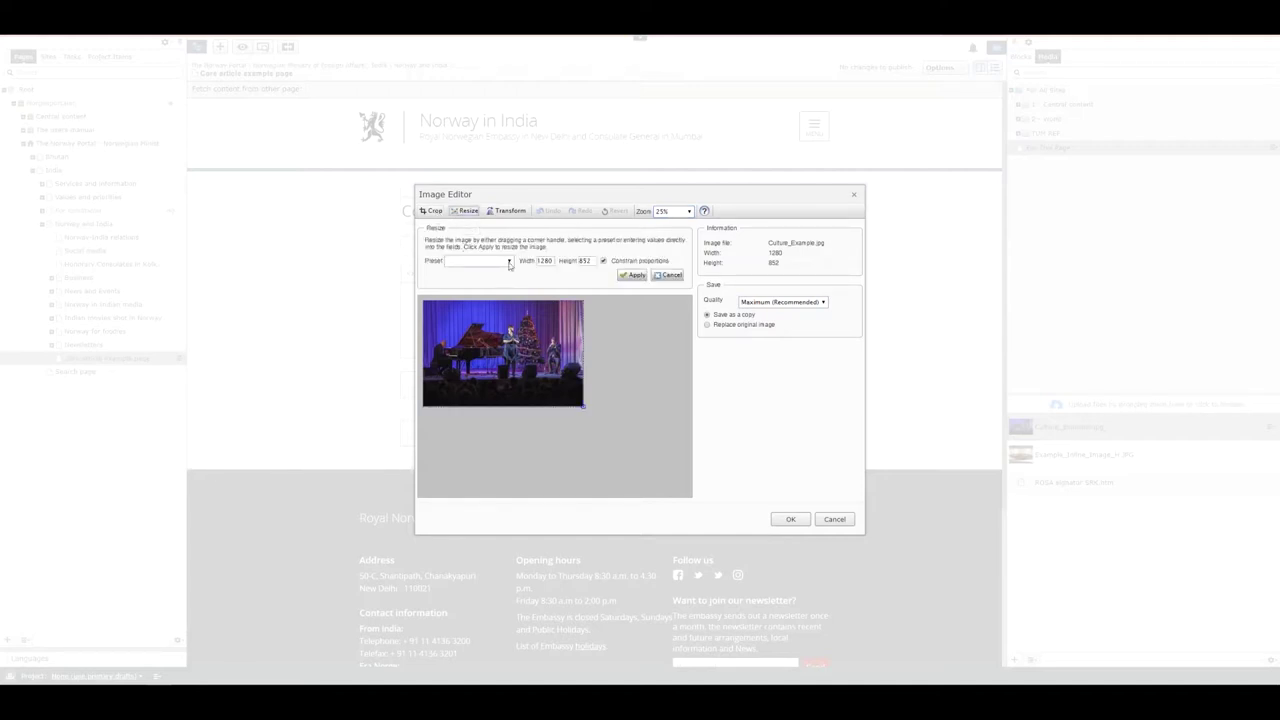
left_click(509, 262)
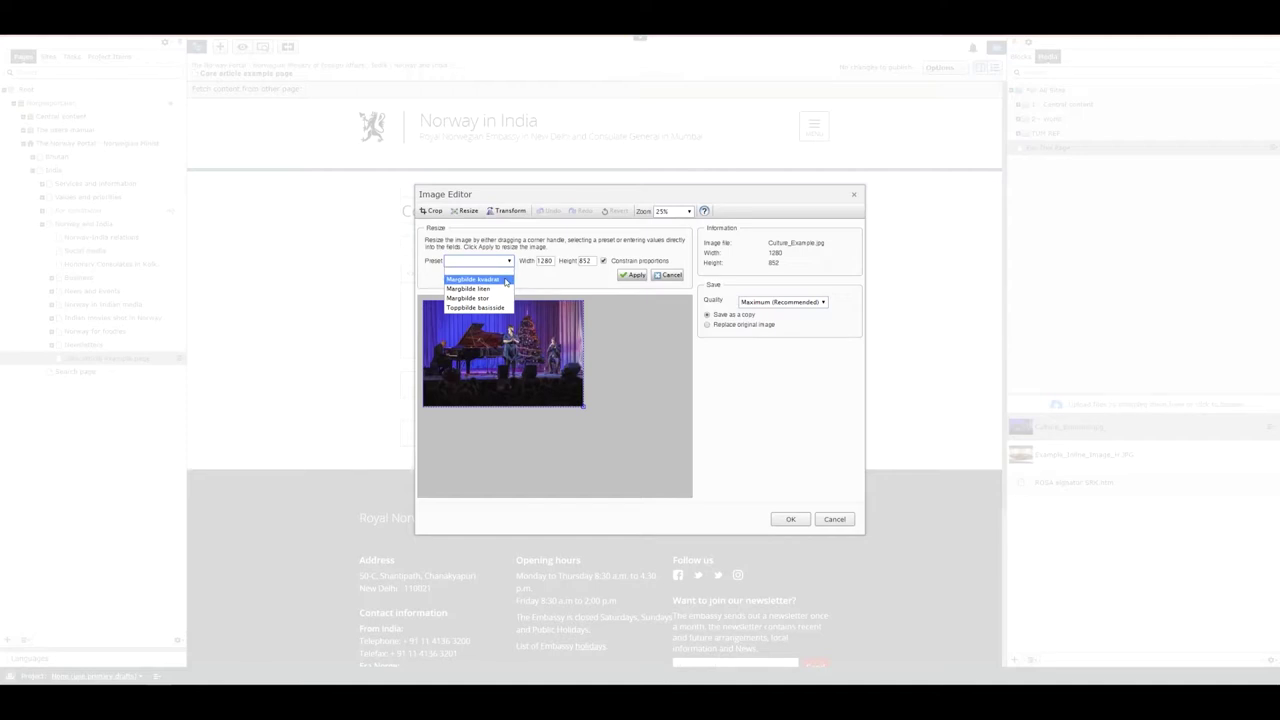
left_click(505, 280)
left_click(480, 262)
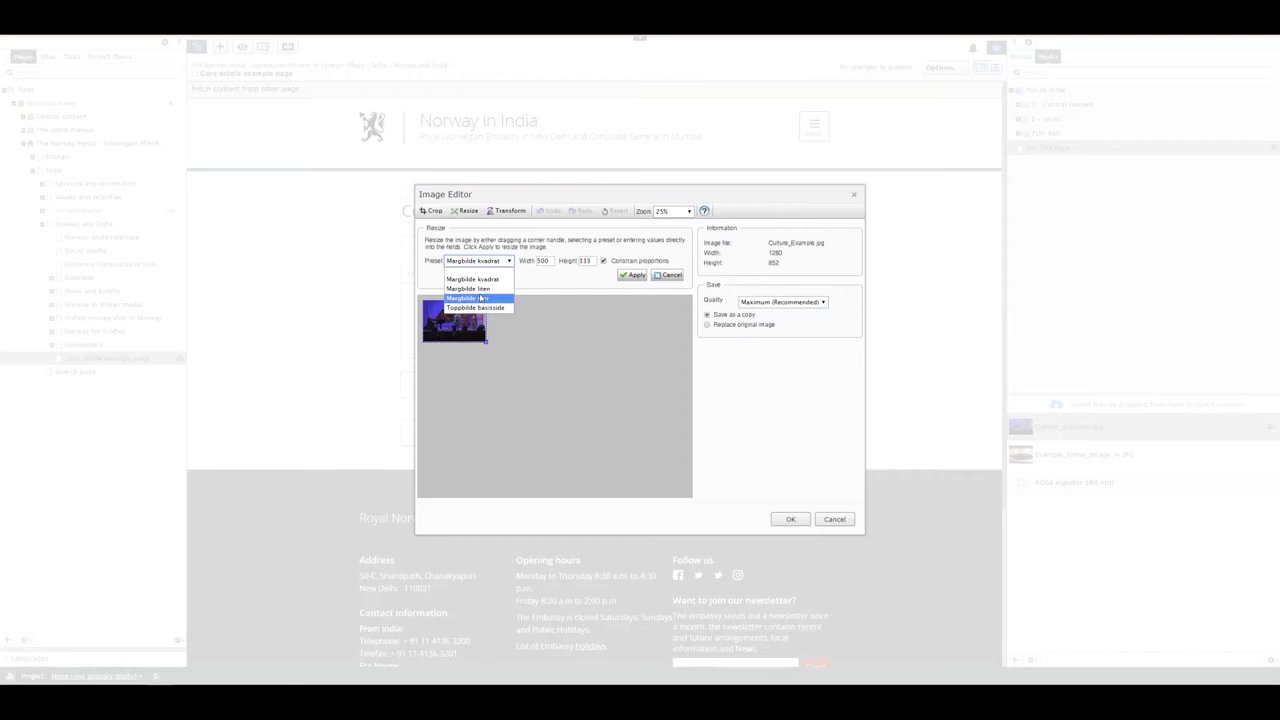
left_click(480, 288)
left_click(482, 262)
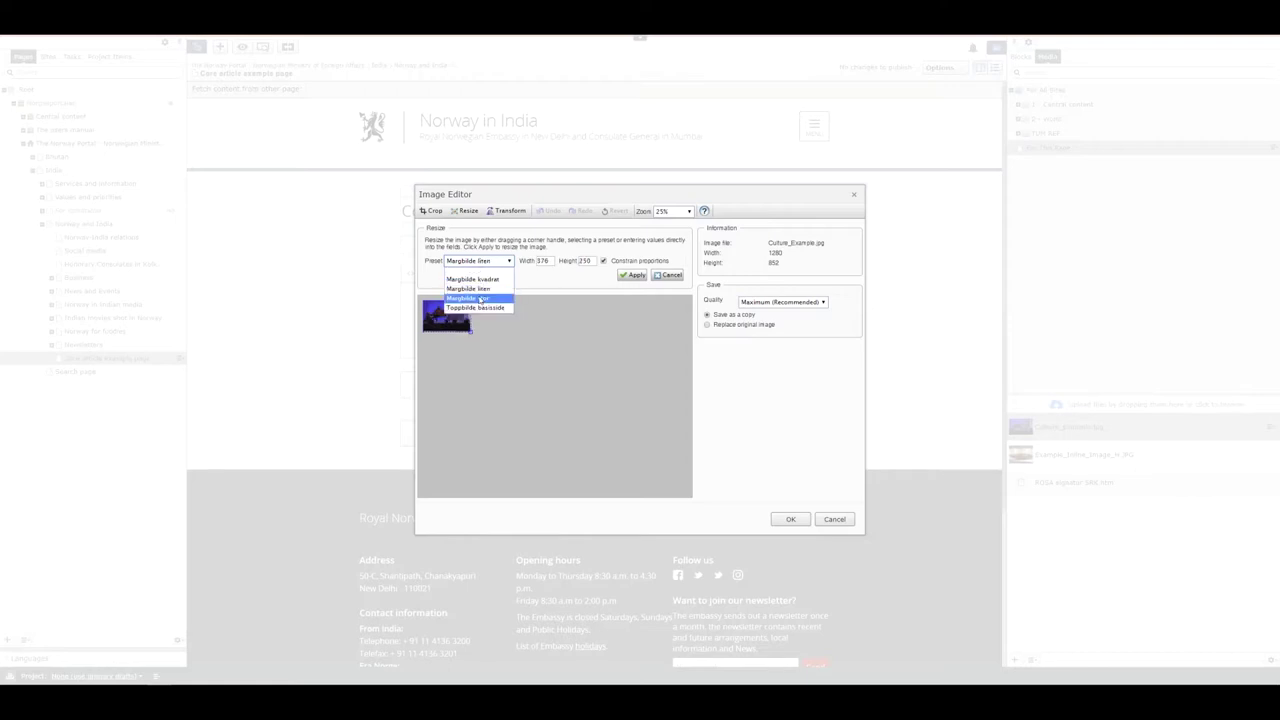
left_click(482, 299)
left_click(482, 262)
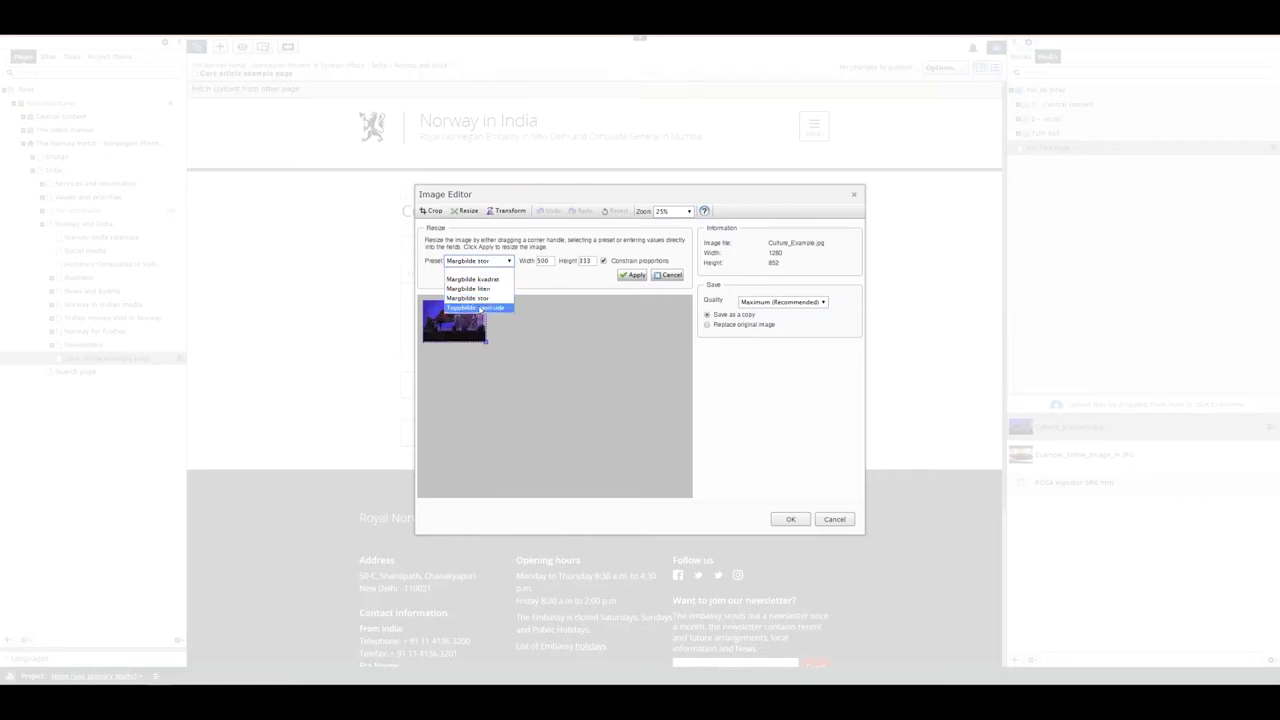
left_click(481, 309)
- Check the preview at 100% and 50%, comparing presets and ending on Margbilde stor 500x333
left_click(689, 212)
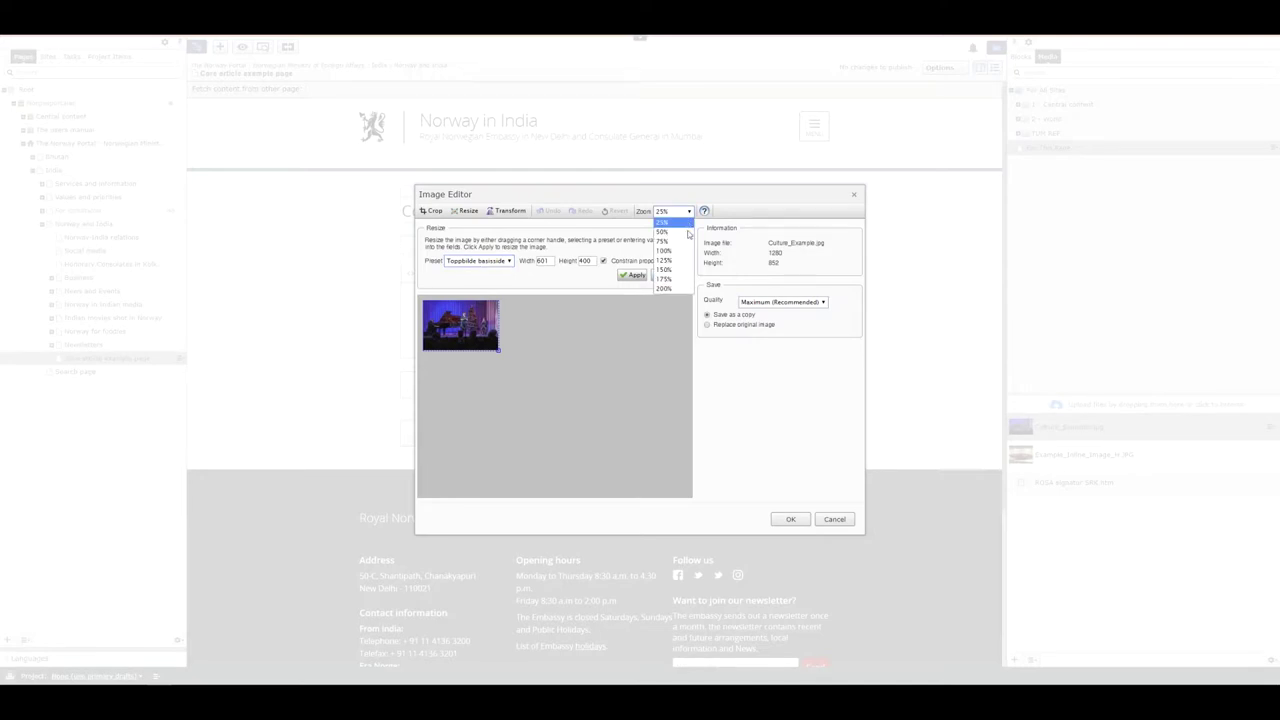
left_click(686, 250)
left_click(689, 213)
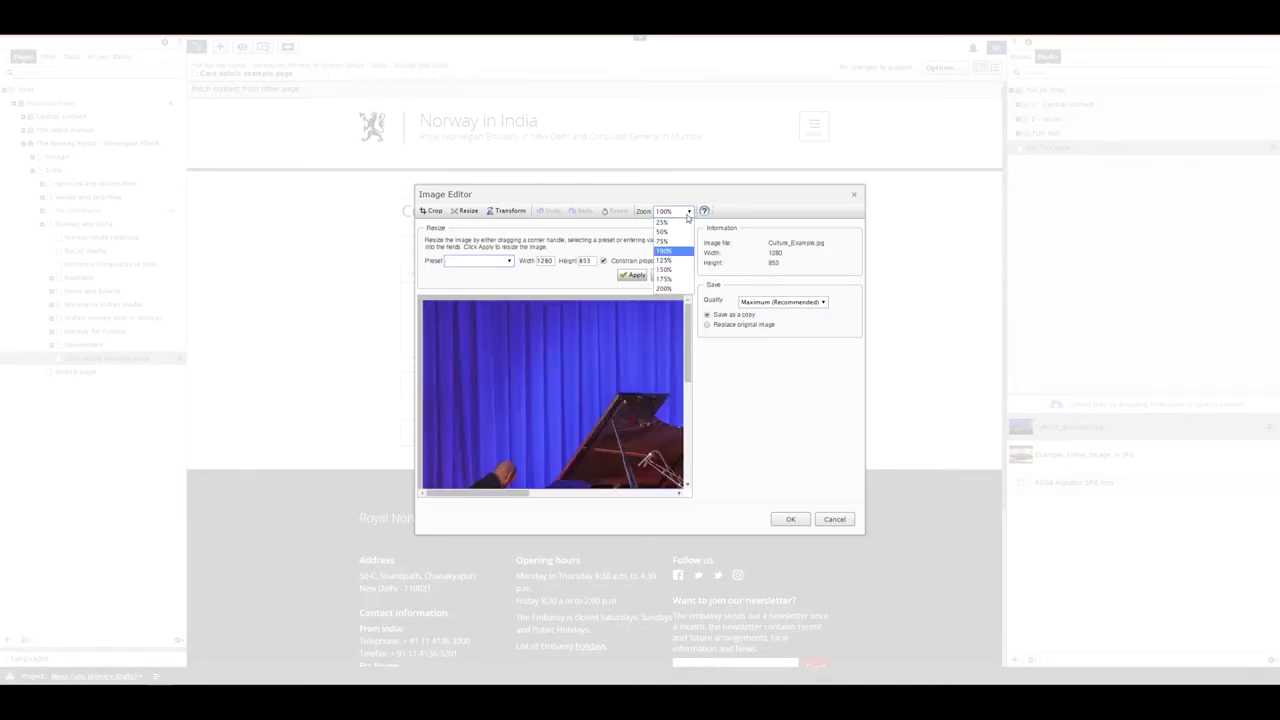
left_click(663, 231)
left_click(497, 260)
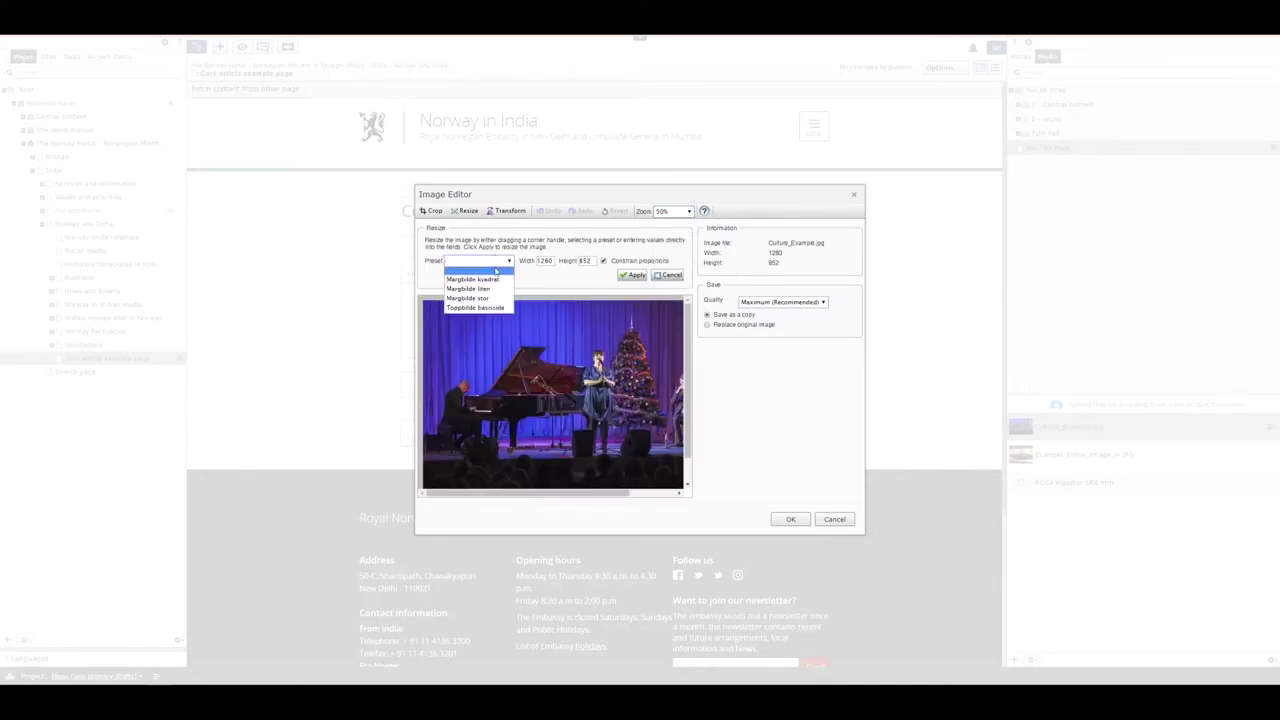
left_click(494, 288)
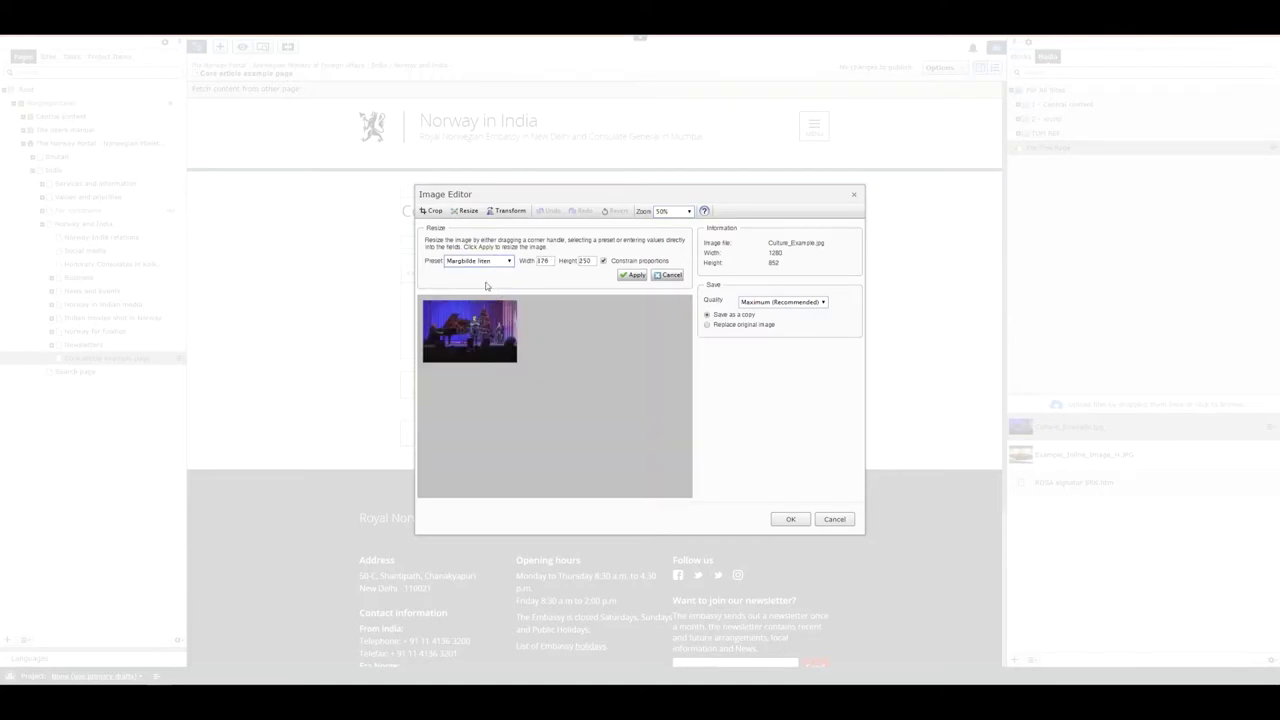
left_click(466, 264)
left_click(474, 308)
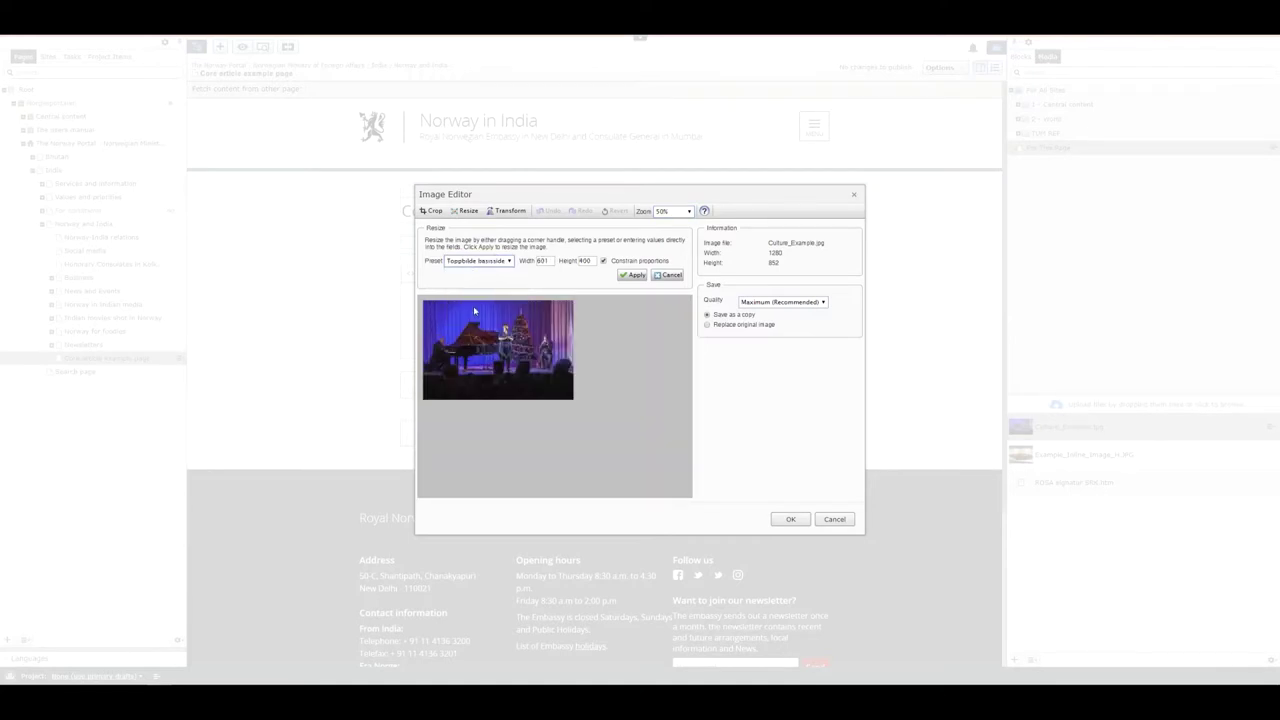
left_click(476, 264)
left_click(476, 298)
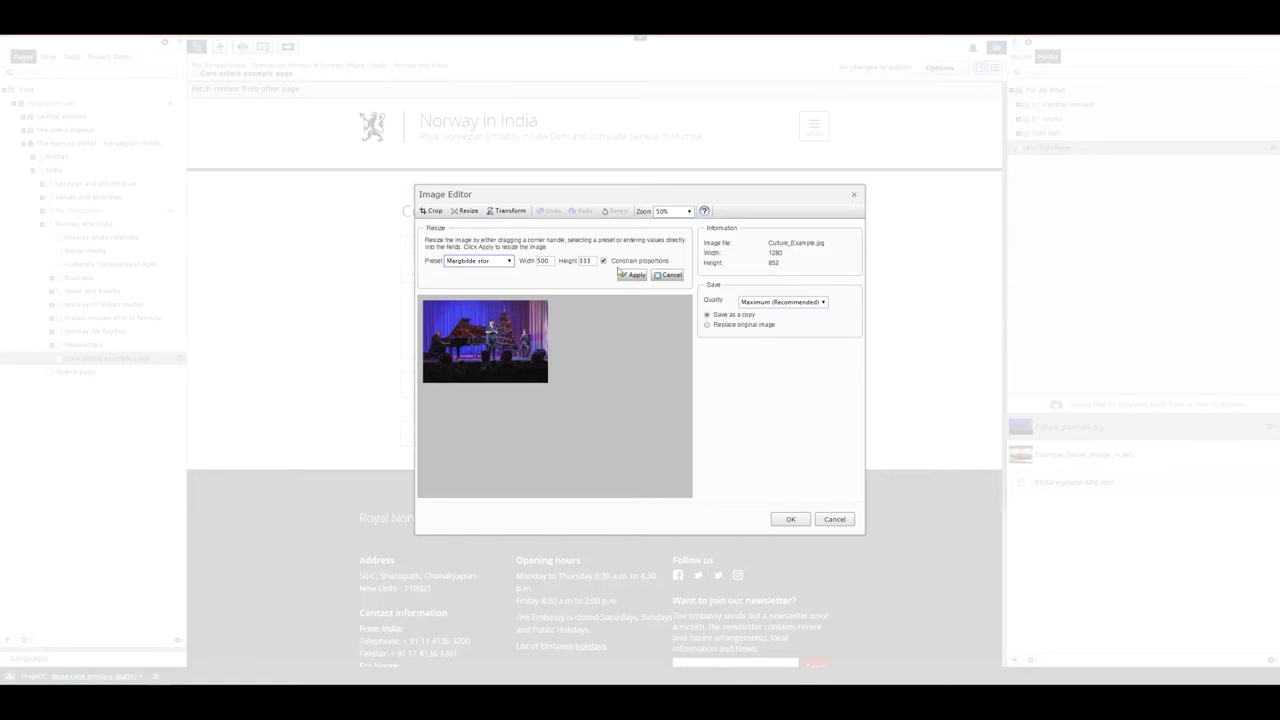
- Toggle Constrain proportions off and back on, then apply the 500×332 resize
left_click(603, 261)
left_click(603, 261)
left_click(636, 275)
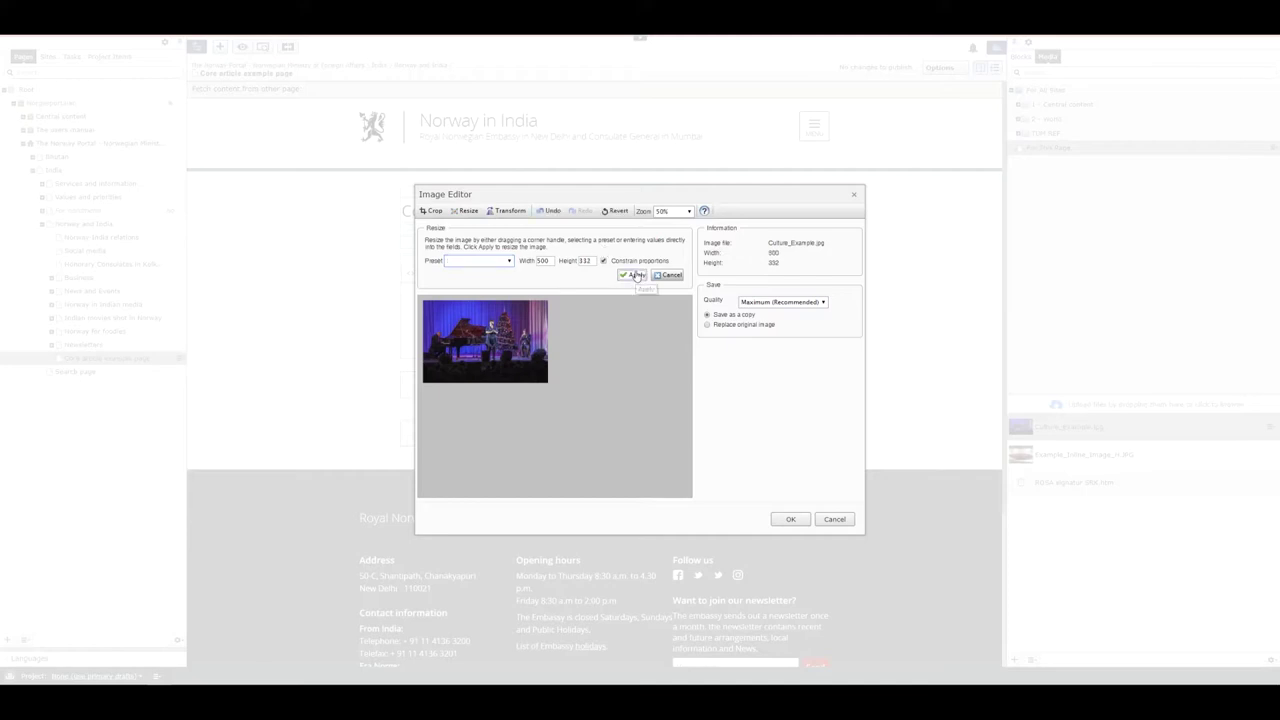
- Start cropping, dismiss the oversize preset warning, pick Margbilde liten and adjust the crop box
left_click(435, 212)
left_click(494, 261)
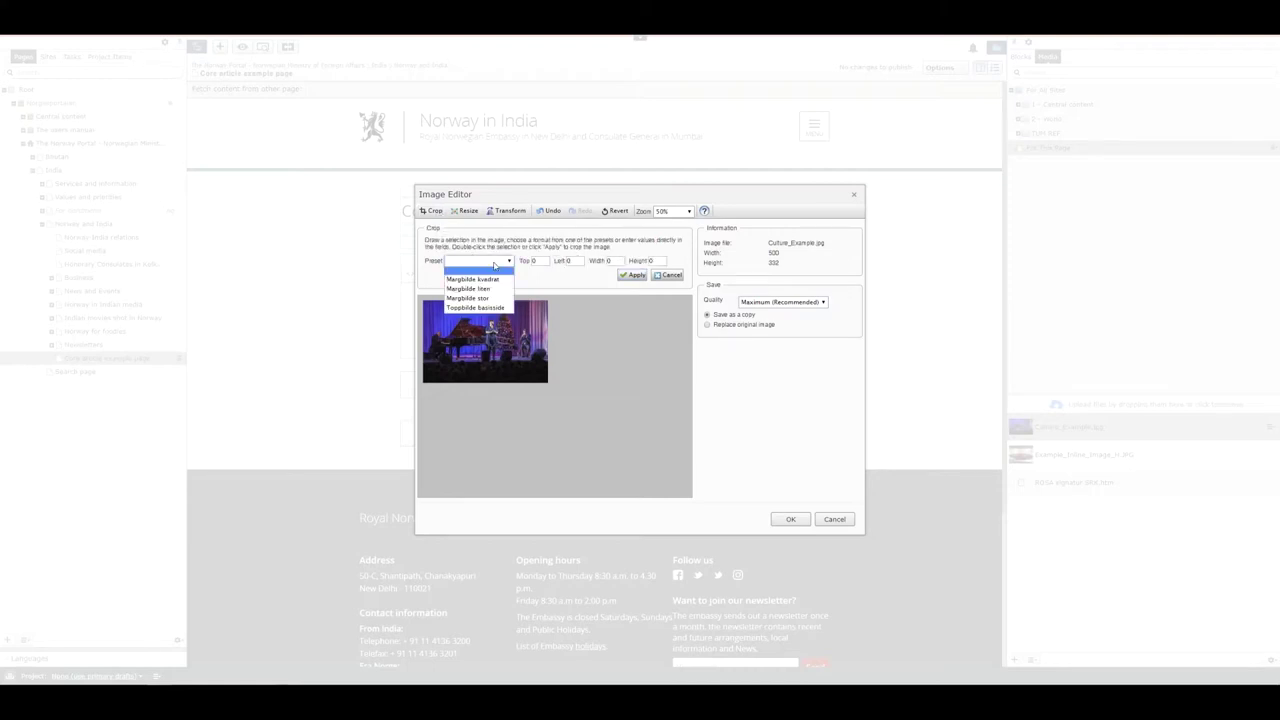
left_click(494, 279)
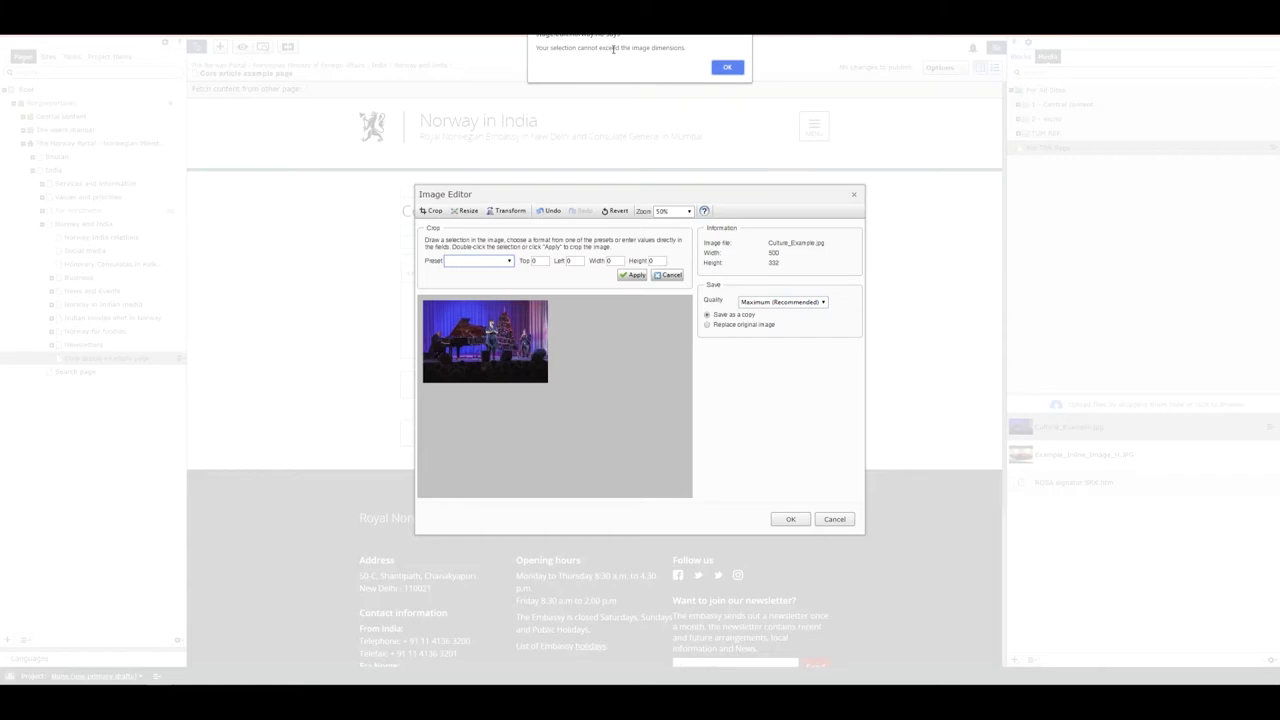
left_click(729, 67)
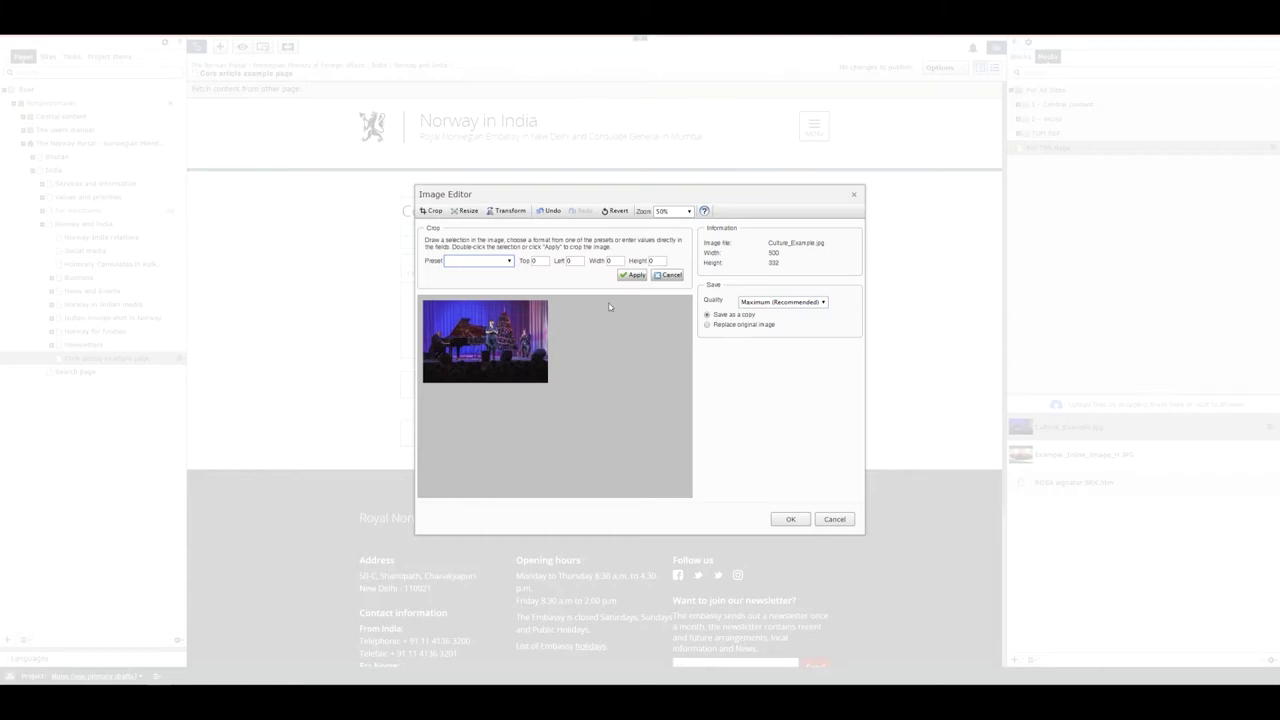
left_click(508, 261)
left_click(507, 289)
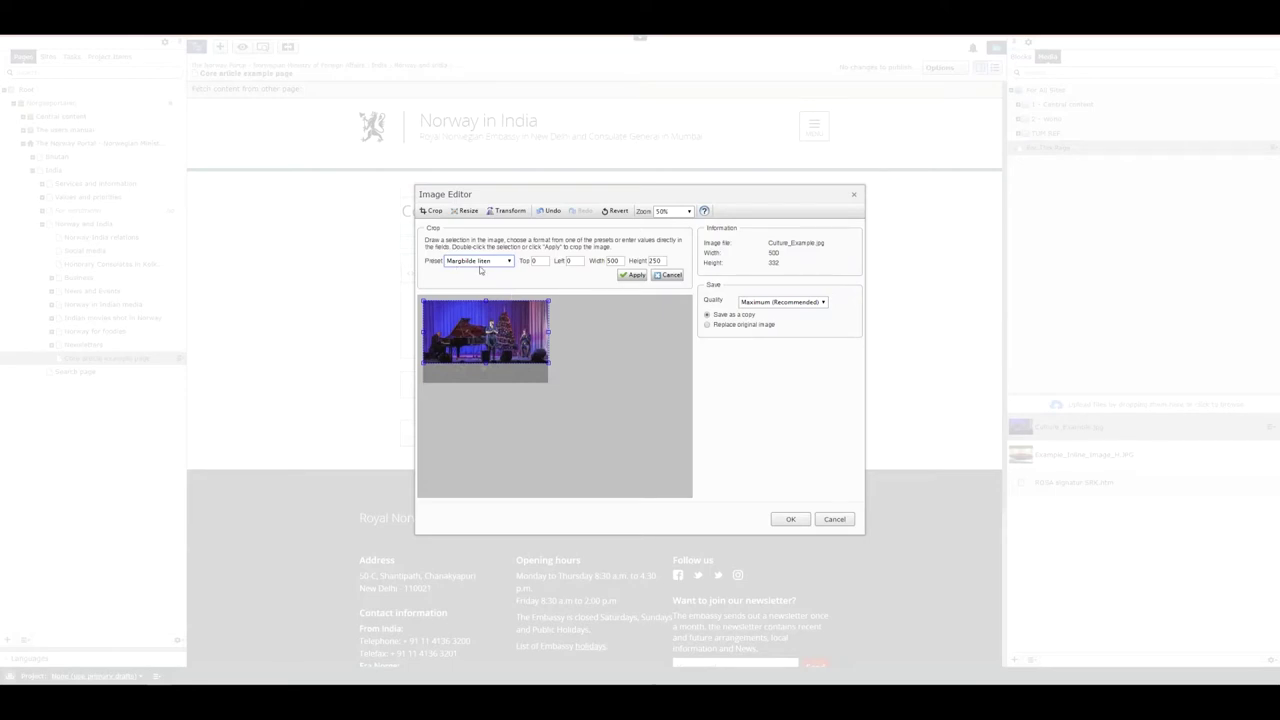
mouse_move(481, 311)
left_mouse_down()
mouse_move(481, 326)
mouse_move(482, 312)
left_mouse_up()
left_click_drag(551, 366, 518, 365)
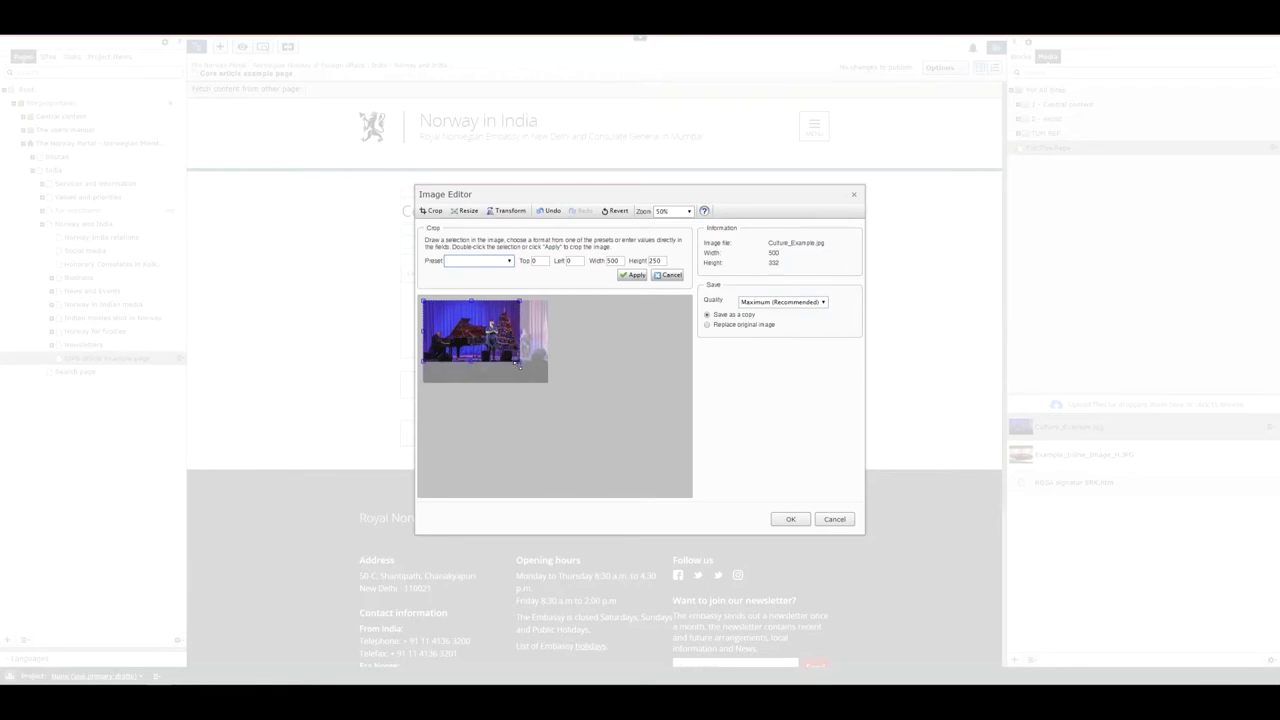
left_click_drag(517, 366, 518, 366)
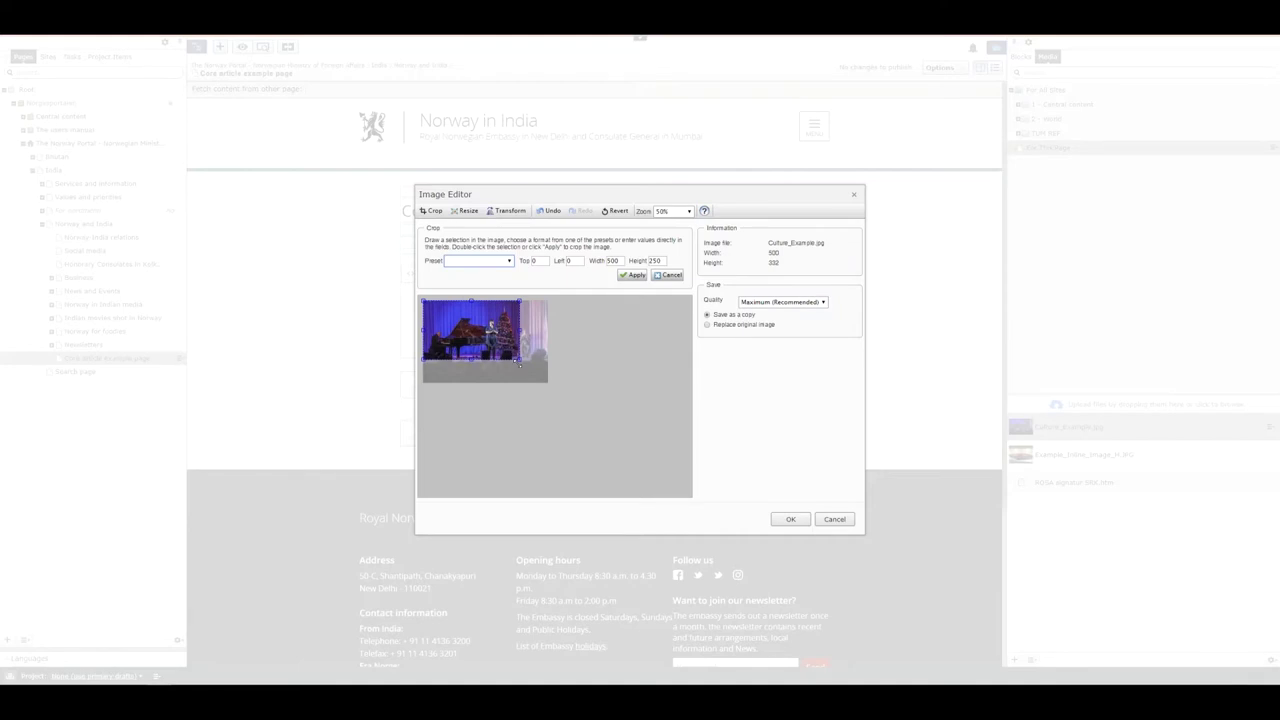
- At 75% zoom, reapply Margbilde liten, narrow the crop from the right and apply 380×240
left_click(689, 211)
left_click(687, 244)
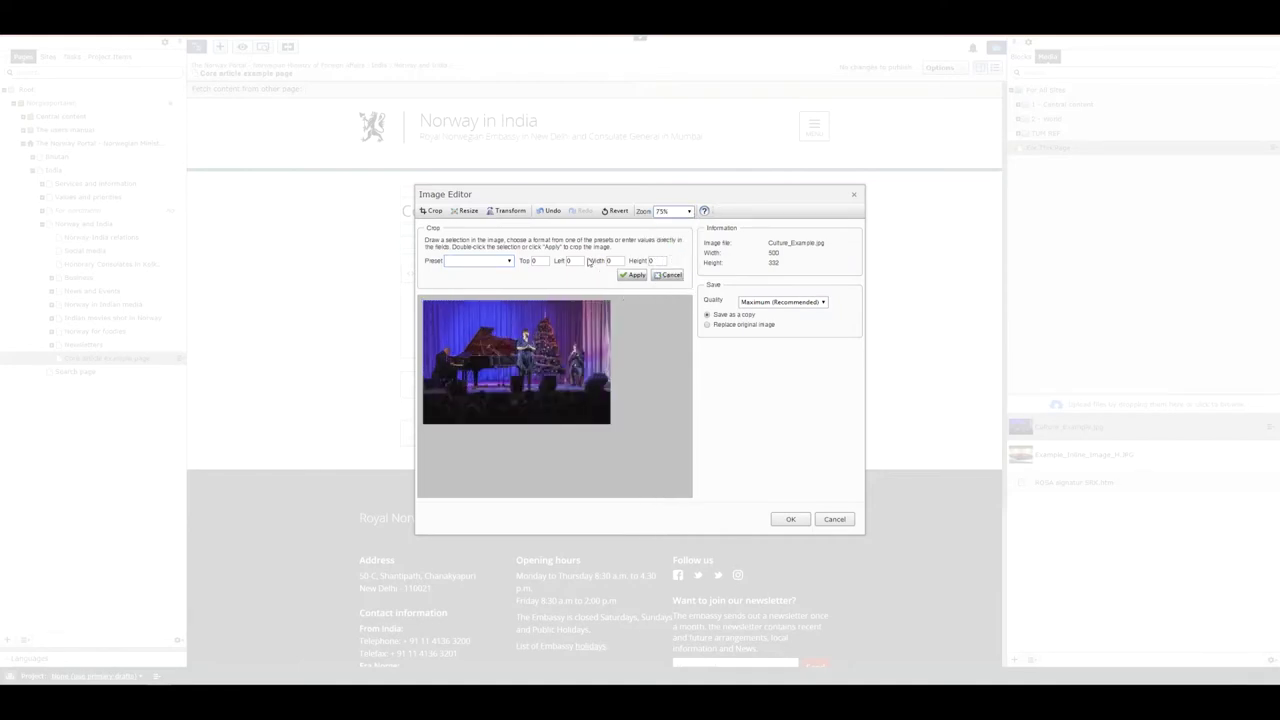
left_click(498, 262)
left_click(492, 289)
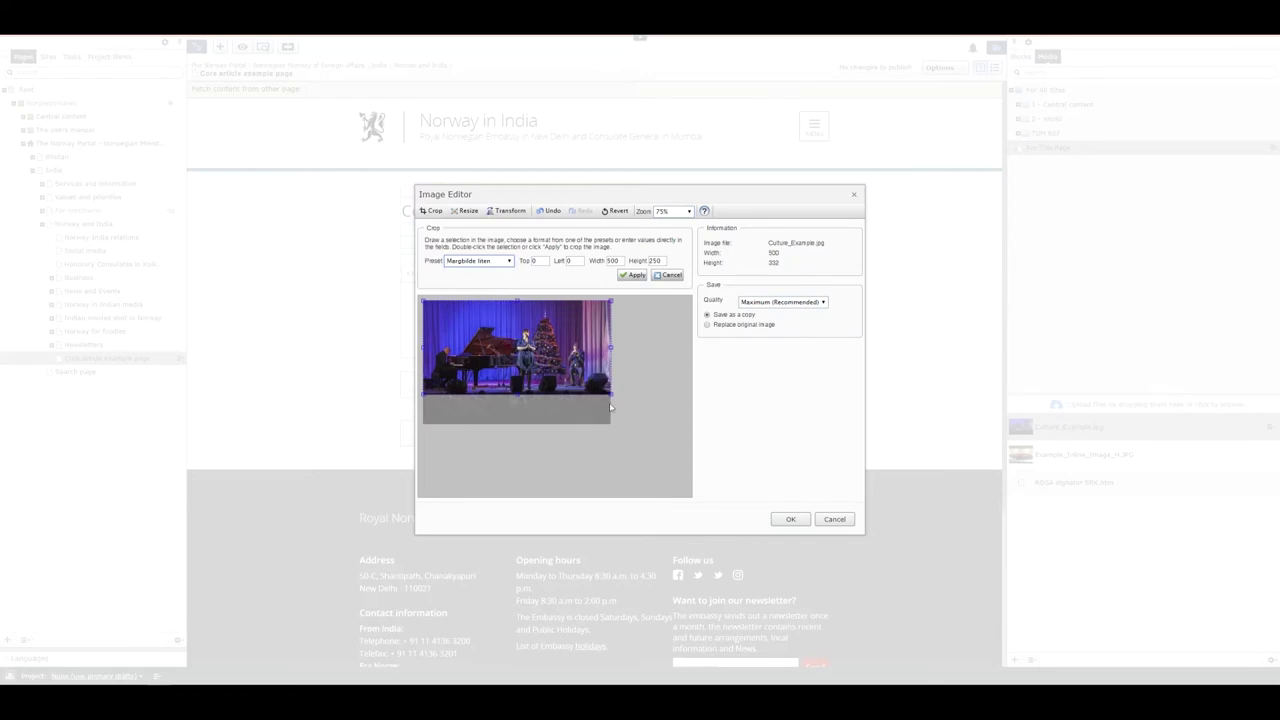
left_click_drag(607, 389, 563, 384)
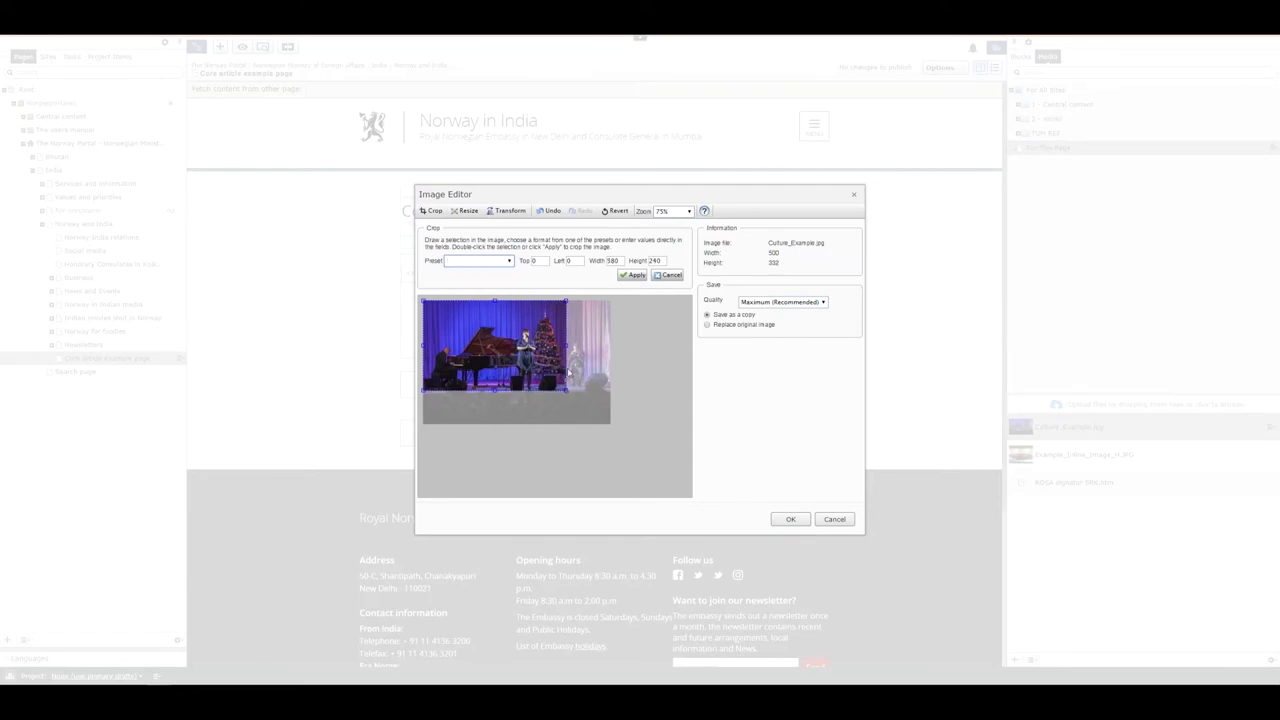
left_click(636, 275)
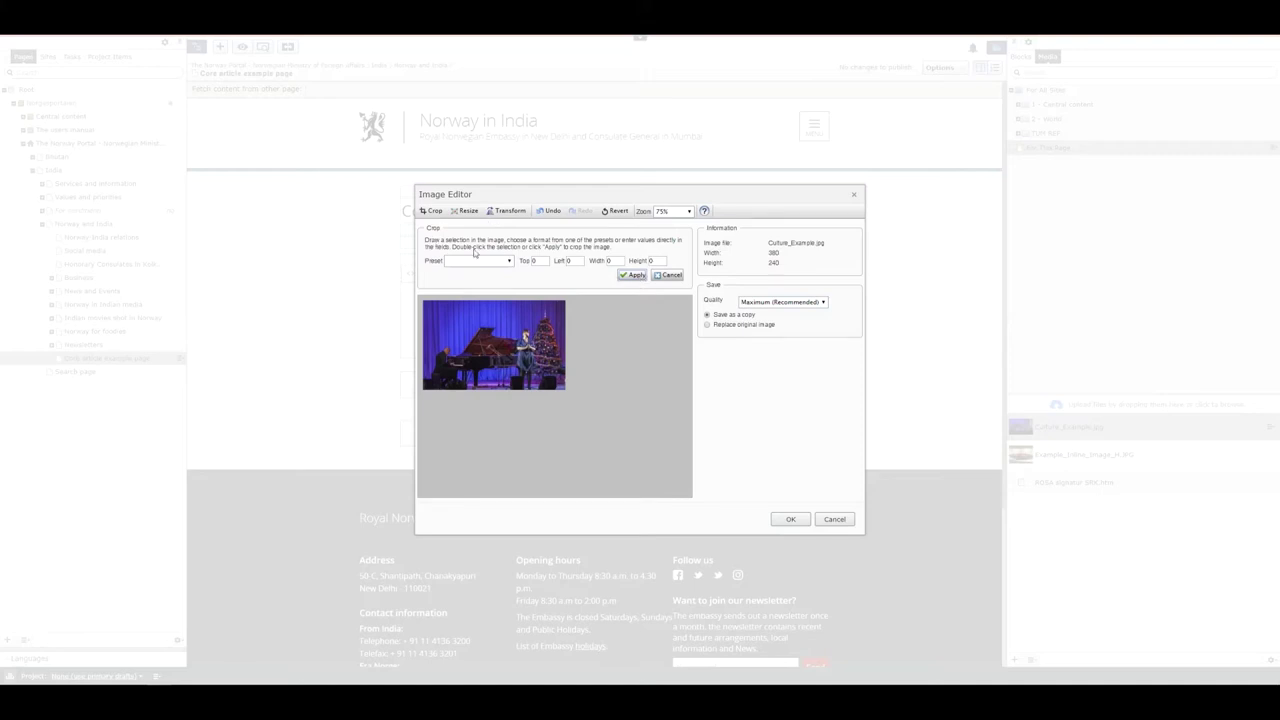
- Flip the photo horizontally and vertically and toggle Grayscale, leaving it upright and in colour
left_click(510, 213)
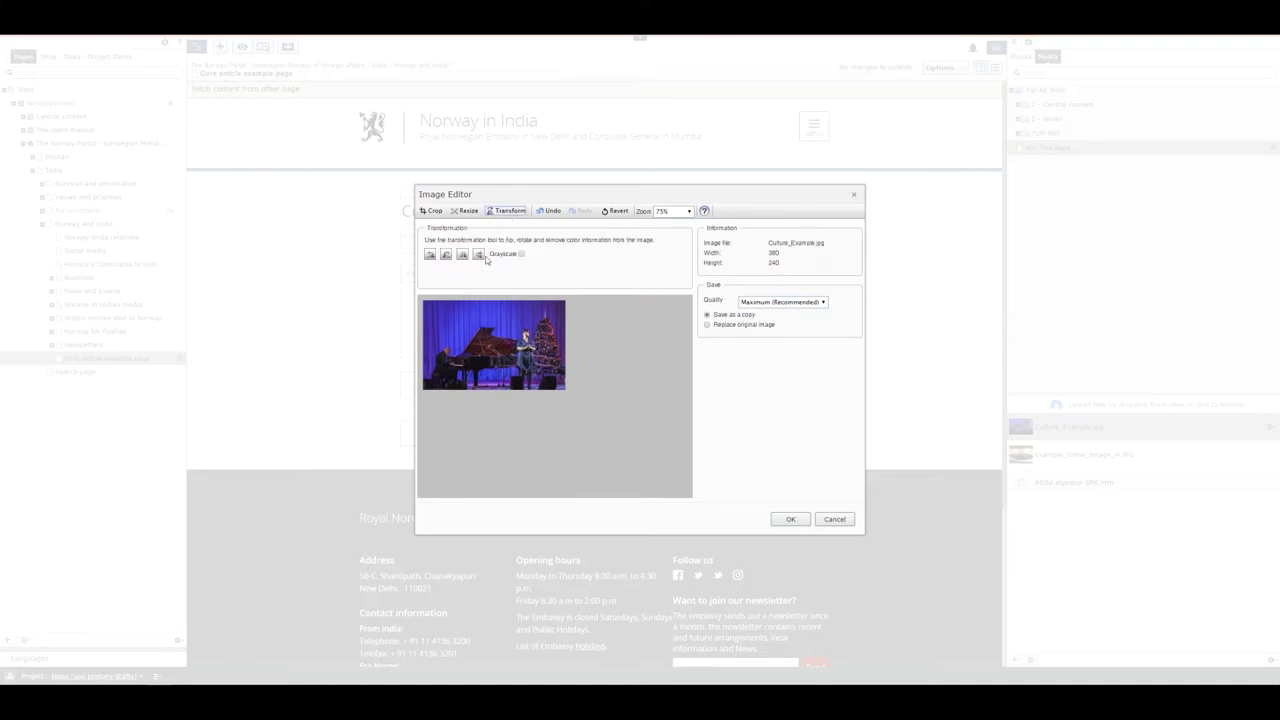
left_click(478, 253)
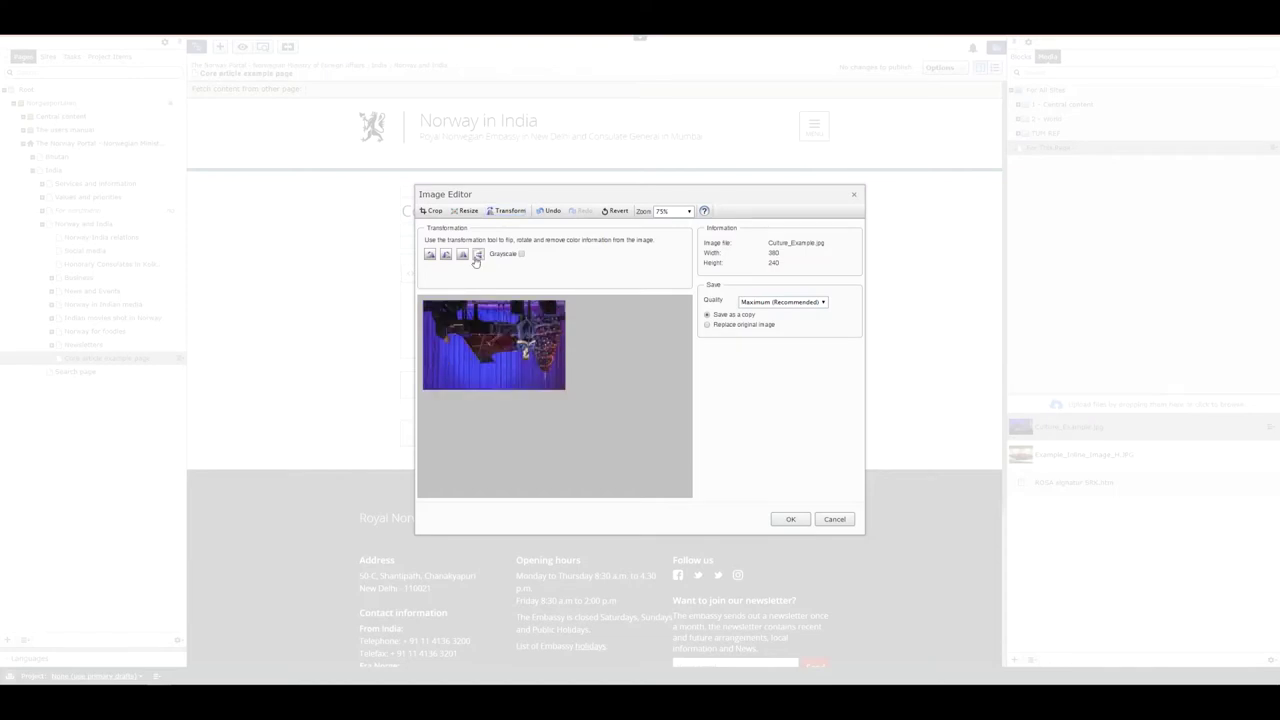
left_click(463, 255)
left_click(463, 255)
left_click(478, 254)
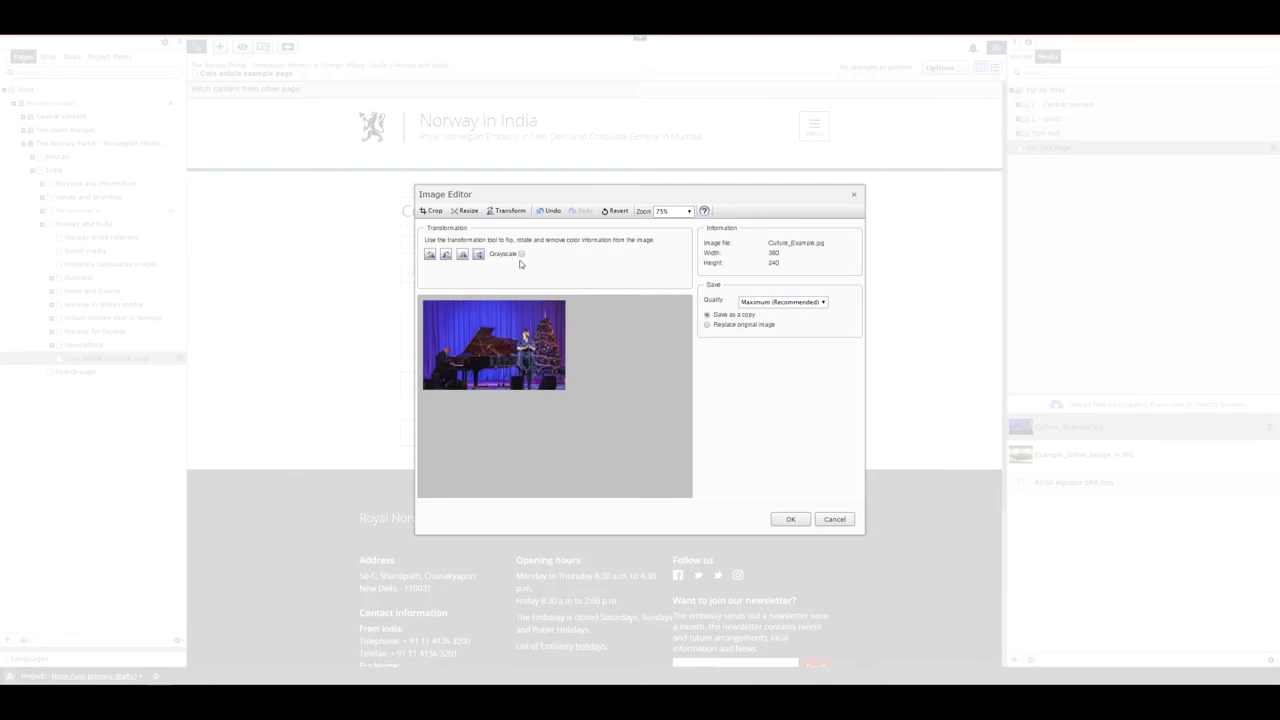
left_click(520, 254)
left_click(520, 254)
- Keep Maximum quality, choose Replace original image, and save the edit with OK
left_click(811, 308)
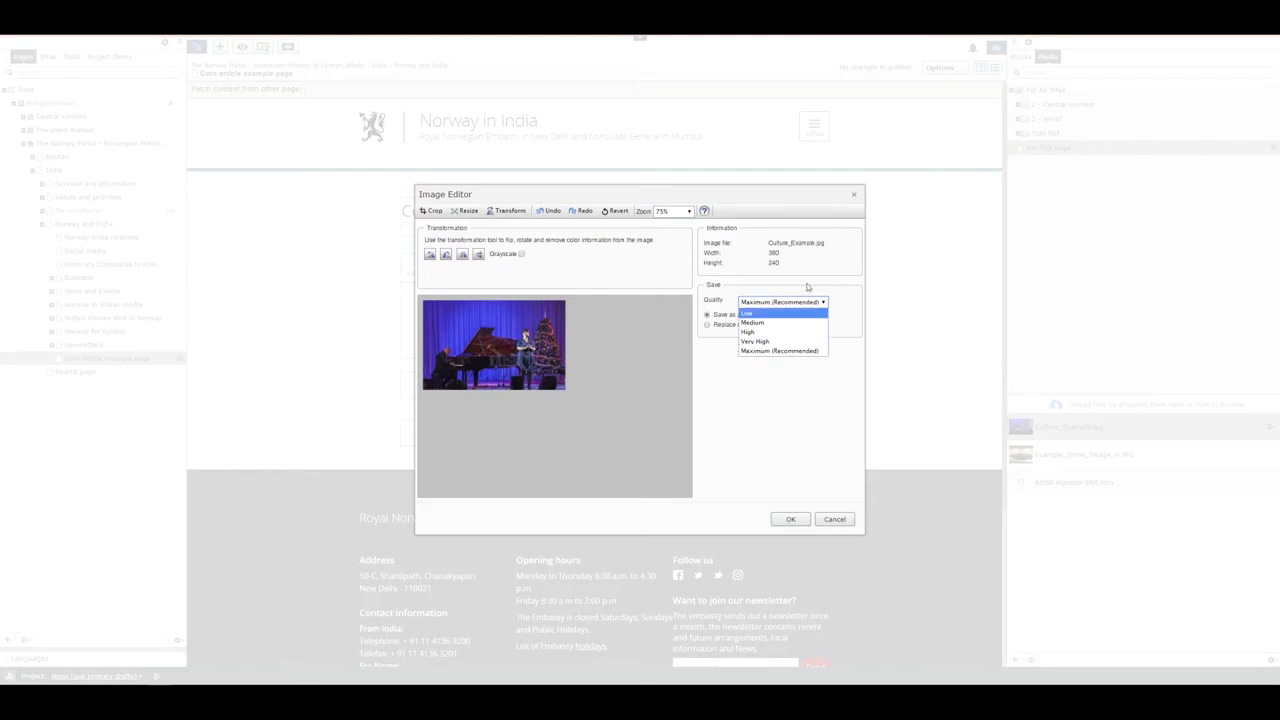
left_click(807, 287)
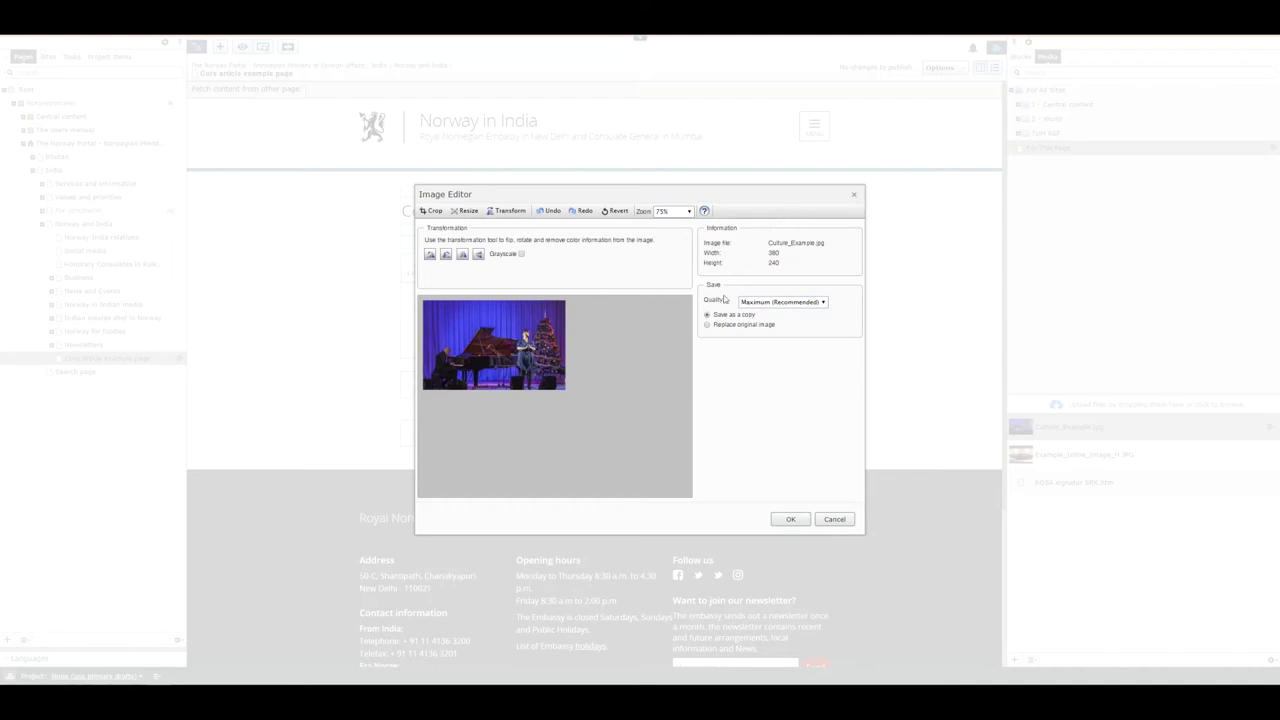
left_click_drag(768, 325, 712, 318)
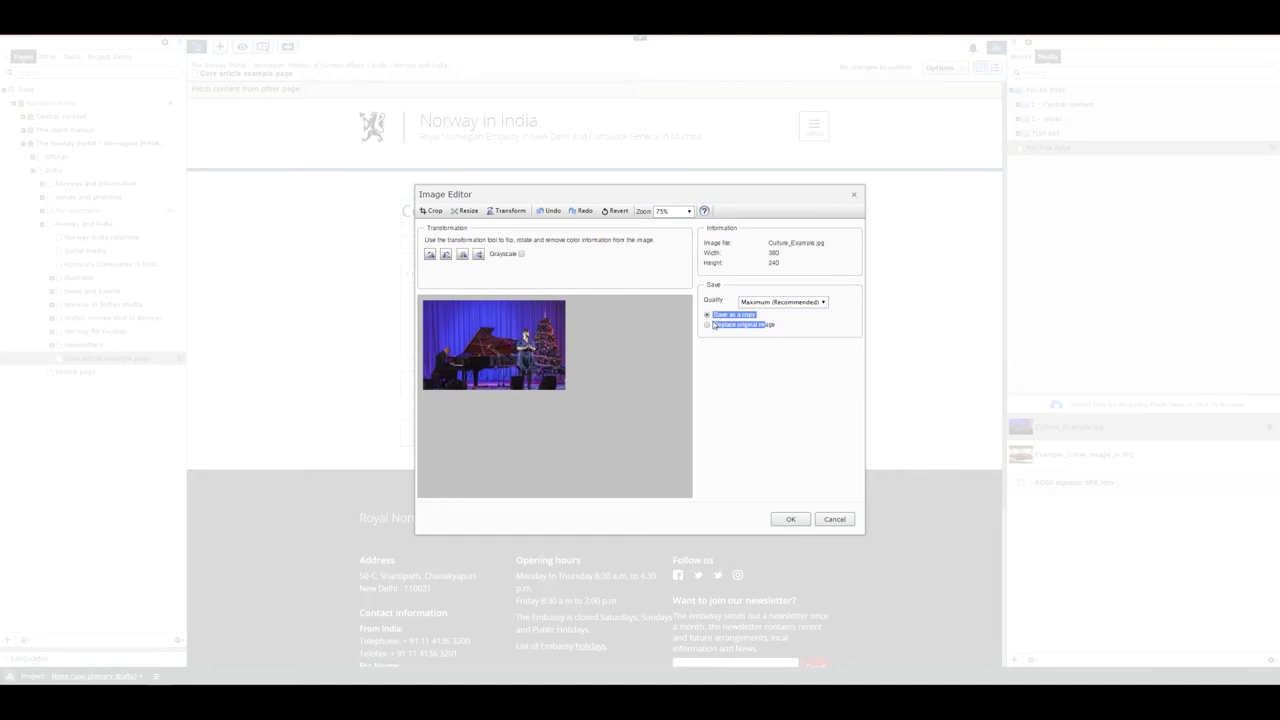
left_click(785, 329)
left_click_drag(792, 329, 713, 327)
left_click(791, 521)
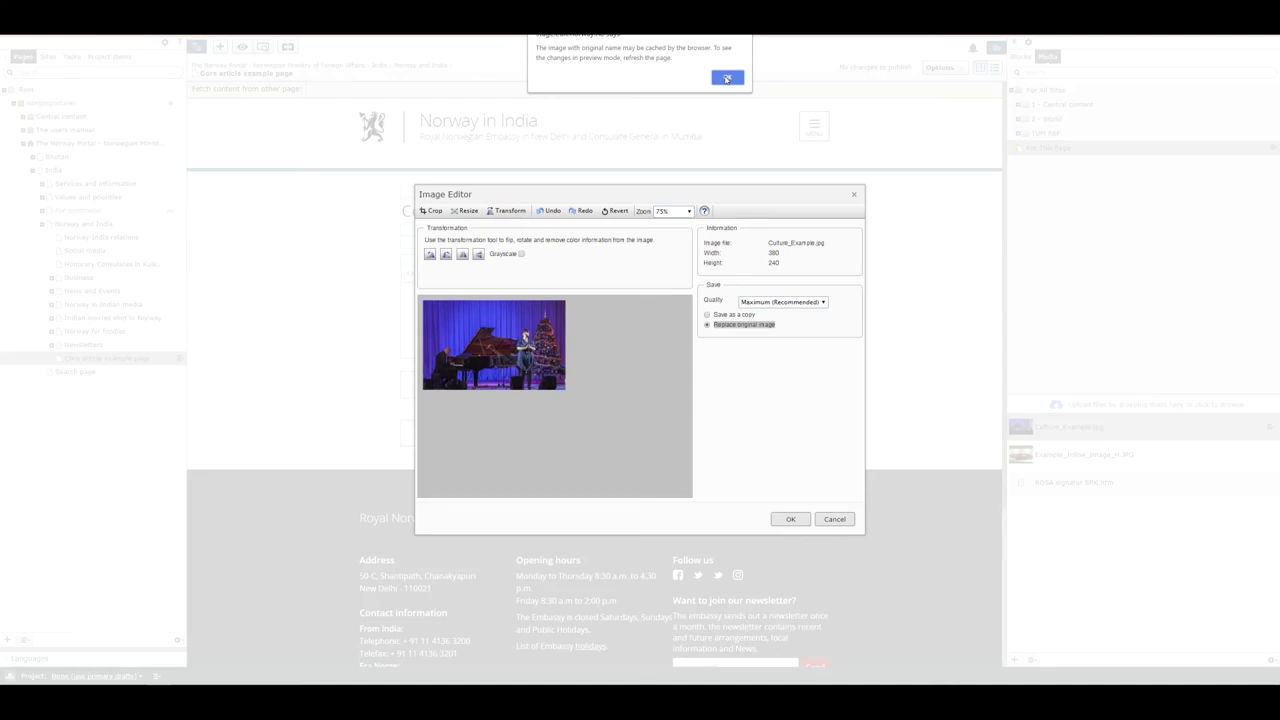
- Dismiss the cache alert and inspect the alt text 'Culture alt.', caption and 'MFA/Embassy' credit in All Properties
left_click(727, 78)
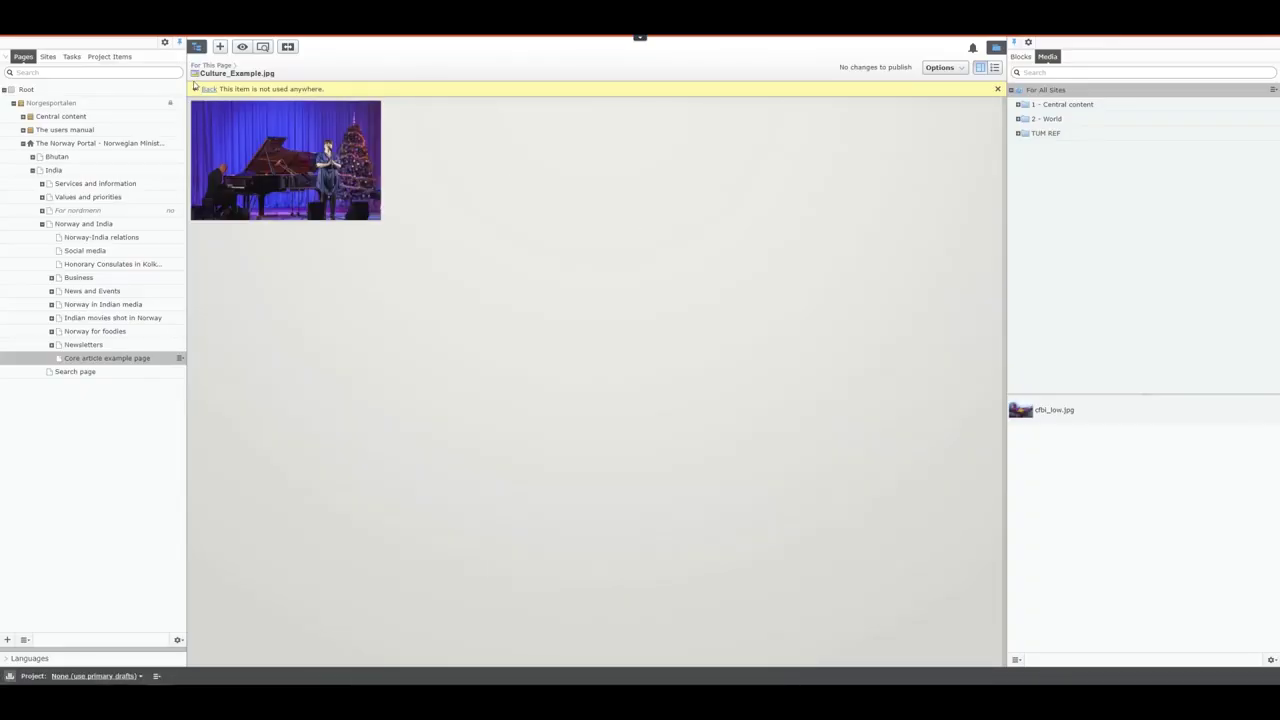
left_click(981, 67)
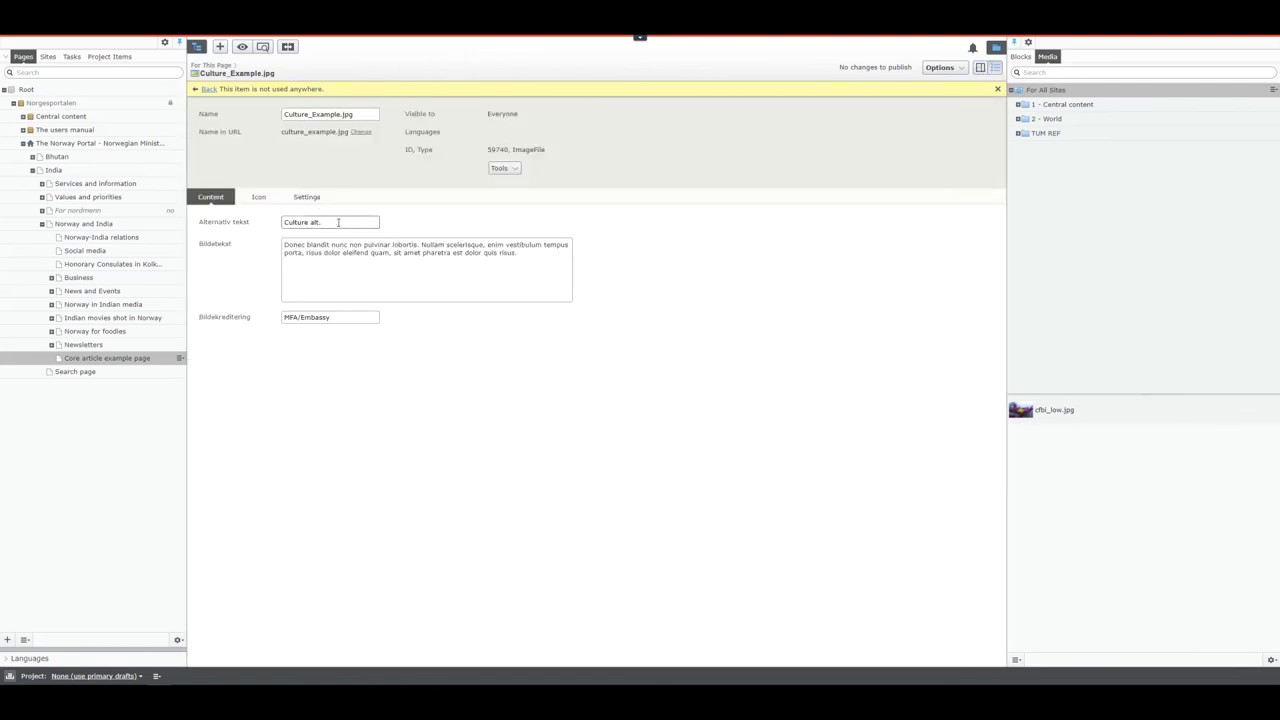
left_click(322, 222)
left_click_drag(371, 272, 245, 236)
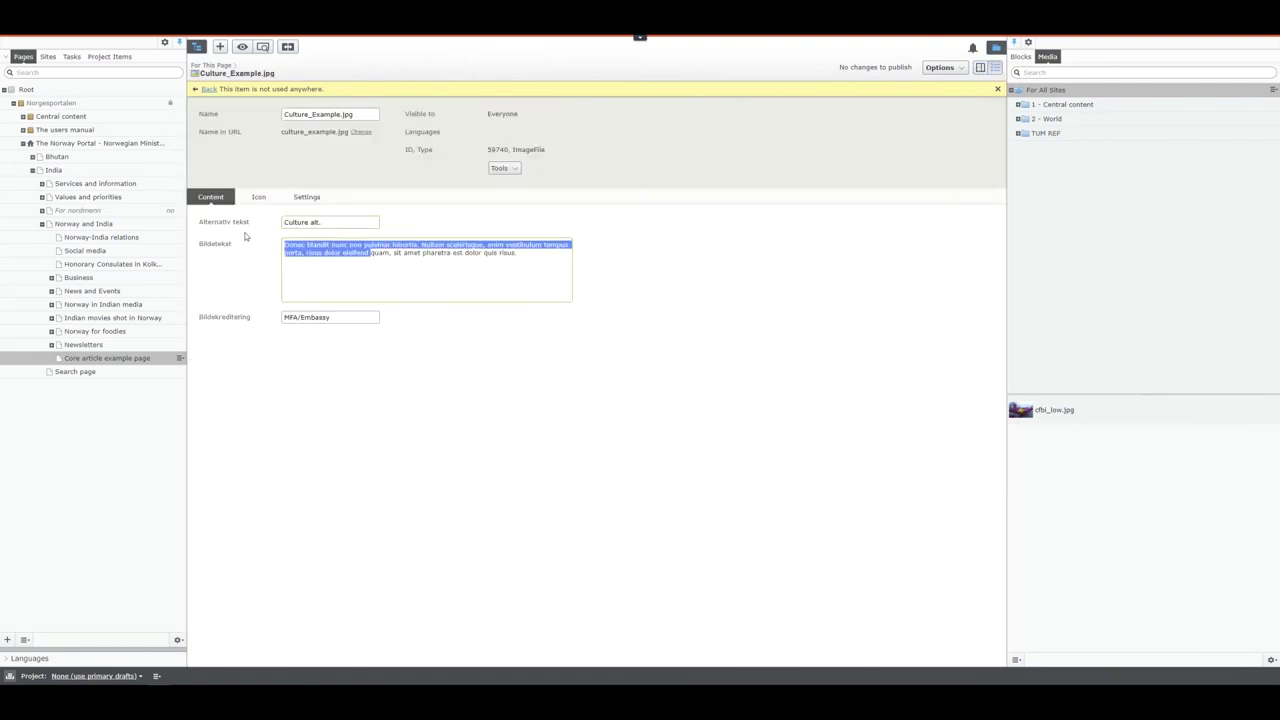
left_click(312, 319)
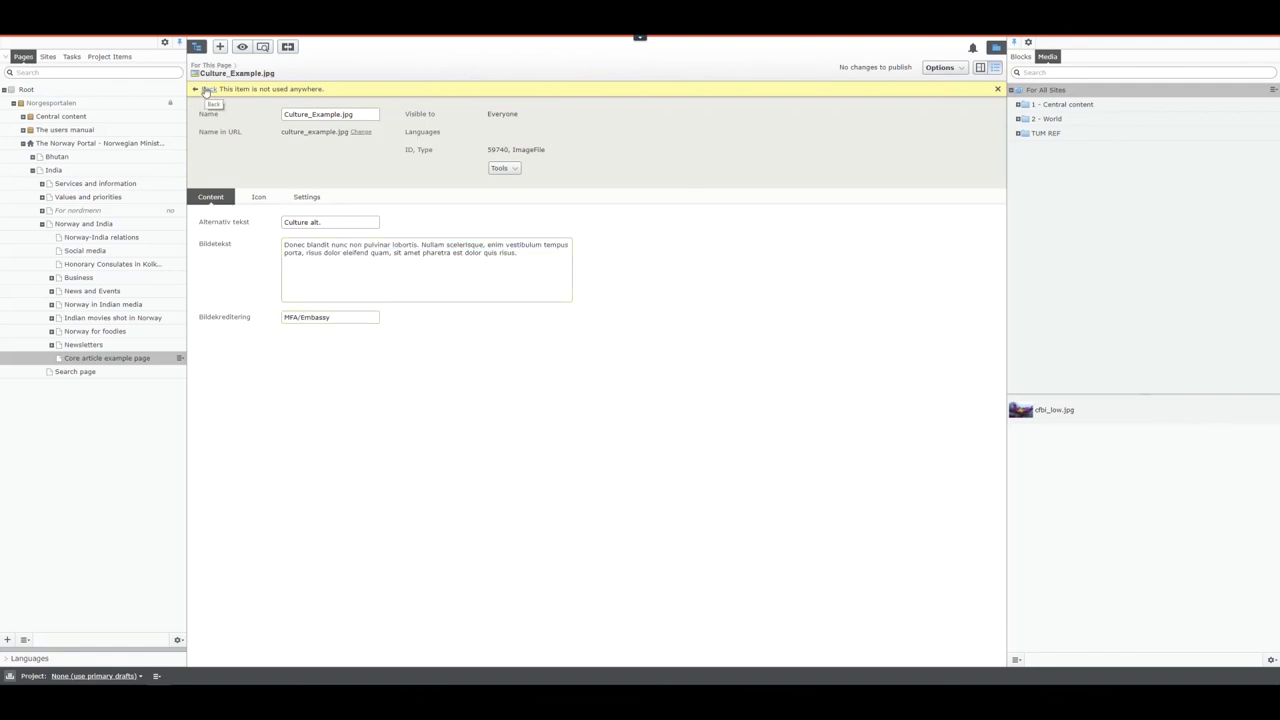
- Go Back to the Core article example page and show its For This Page media folder
left_click(206, 90)
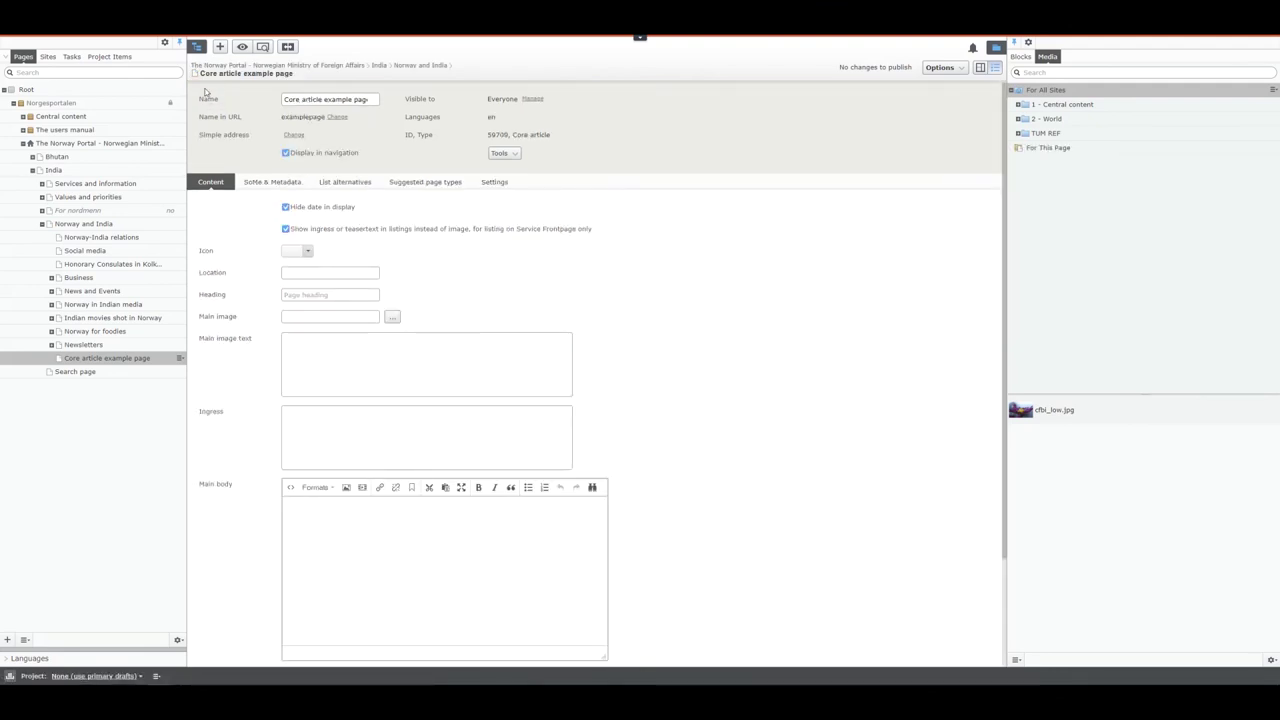
left_click(1042, 152)
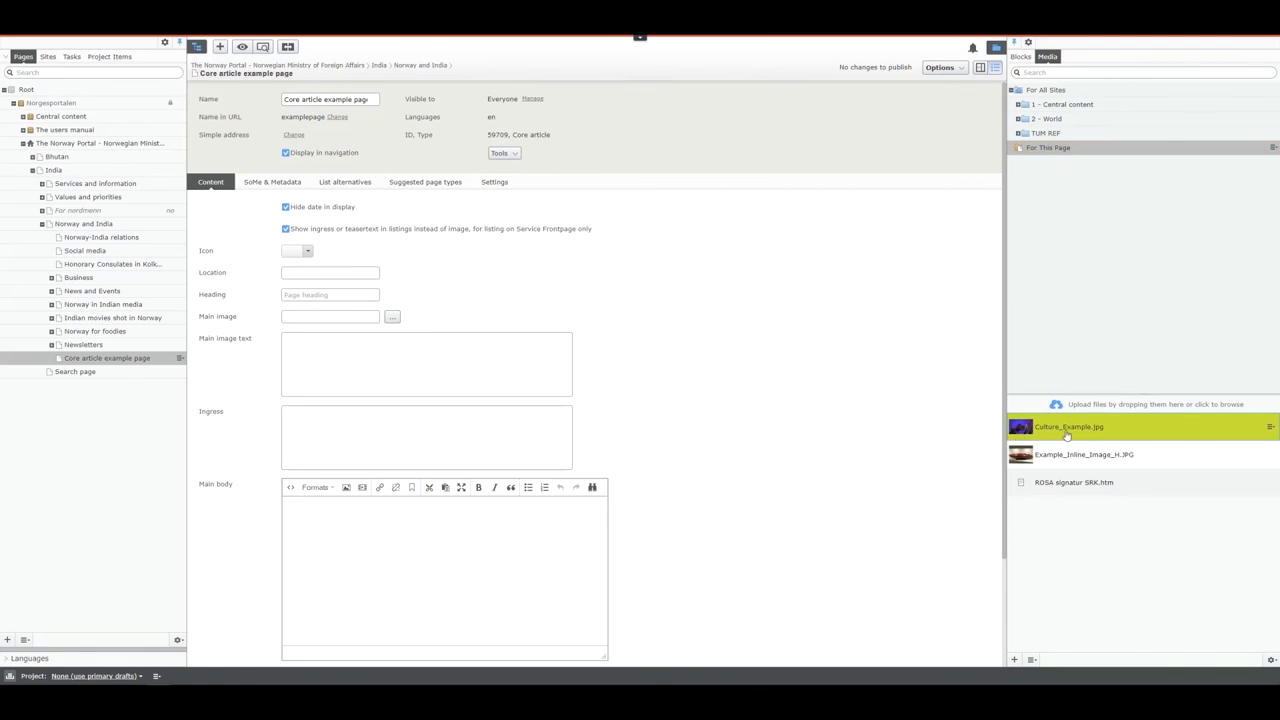